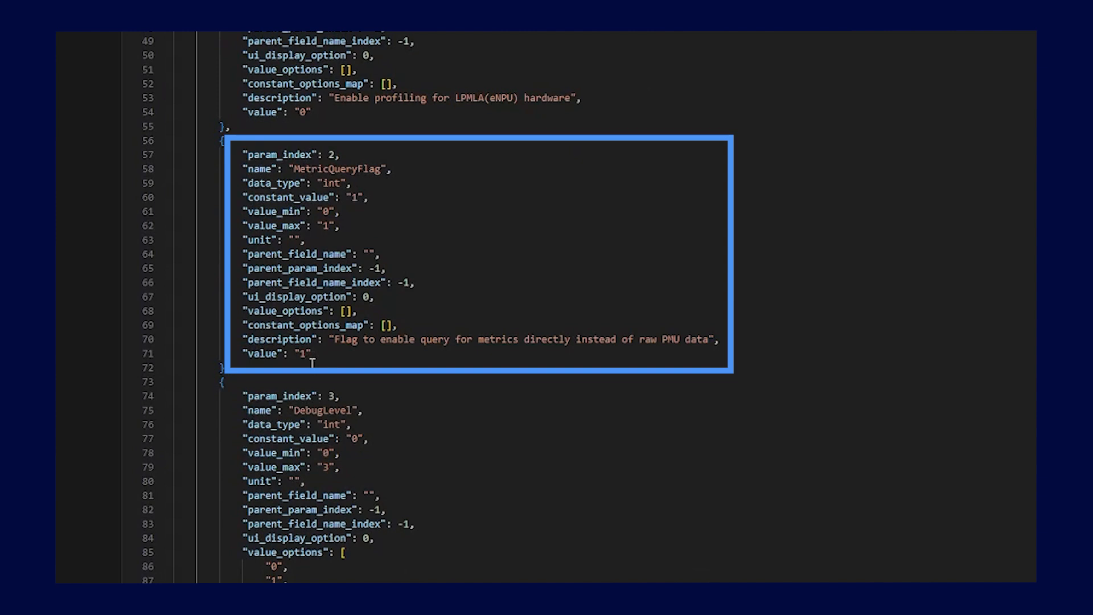
Set the MetricQueryFlag value to 0 and run the 20-second live qprof profile with common-config.json as trace options
left_click(305, 354)
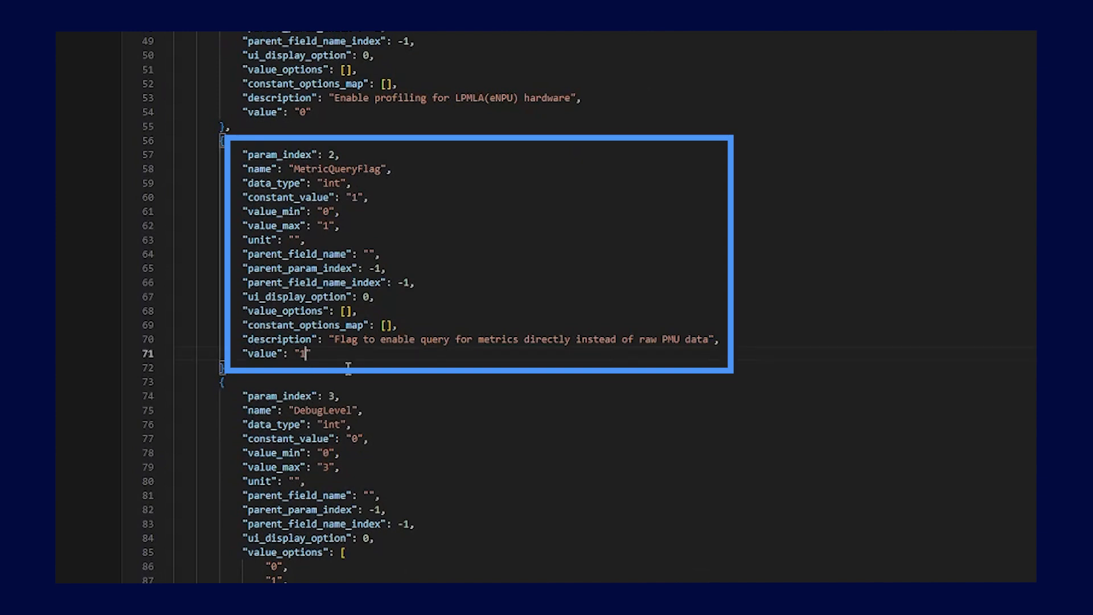
type("0")
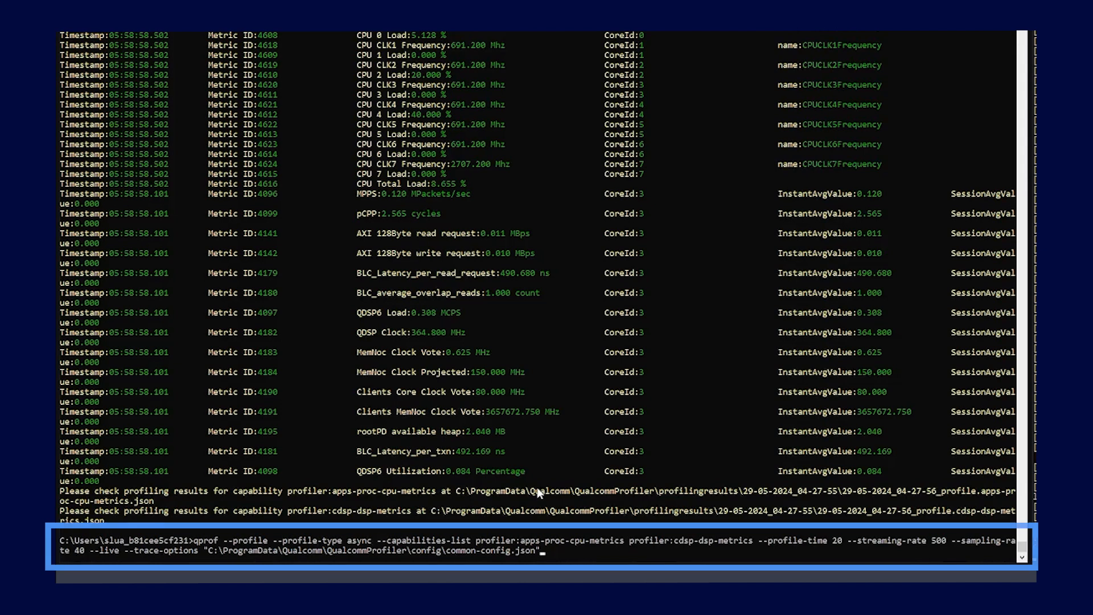
key("Return")
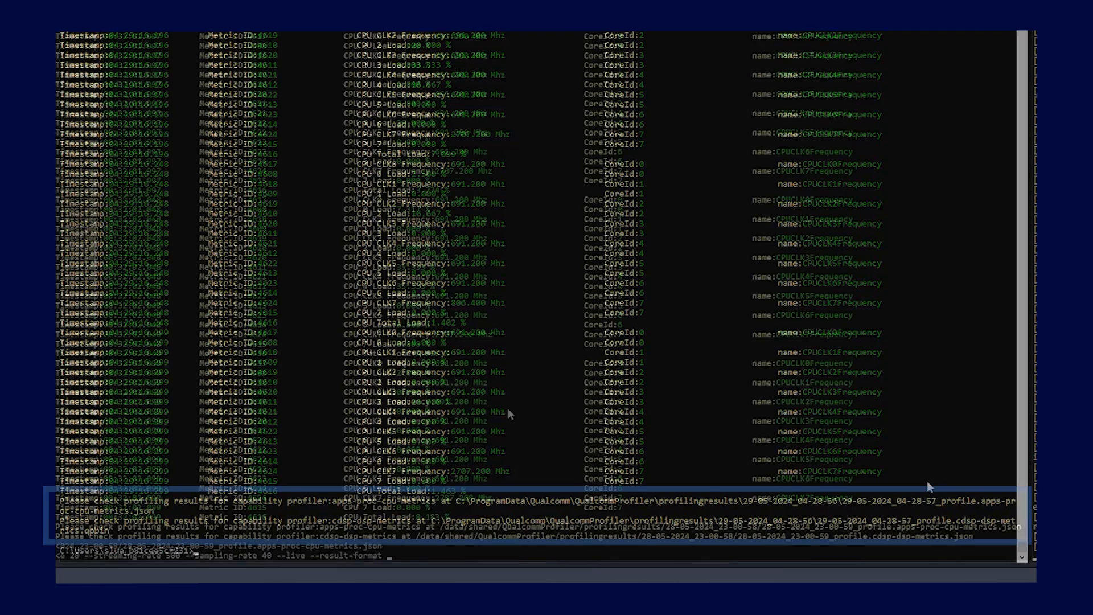
Run the live profiling command at streaming rate 500 and sampling rate 40 with csv as the result format
type("csv")
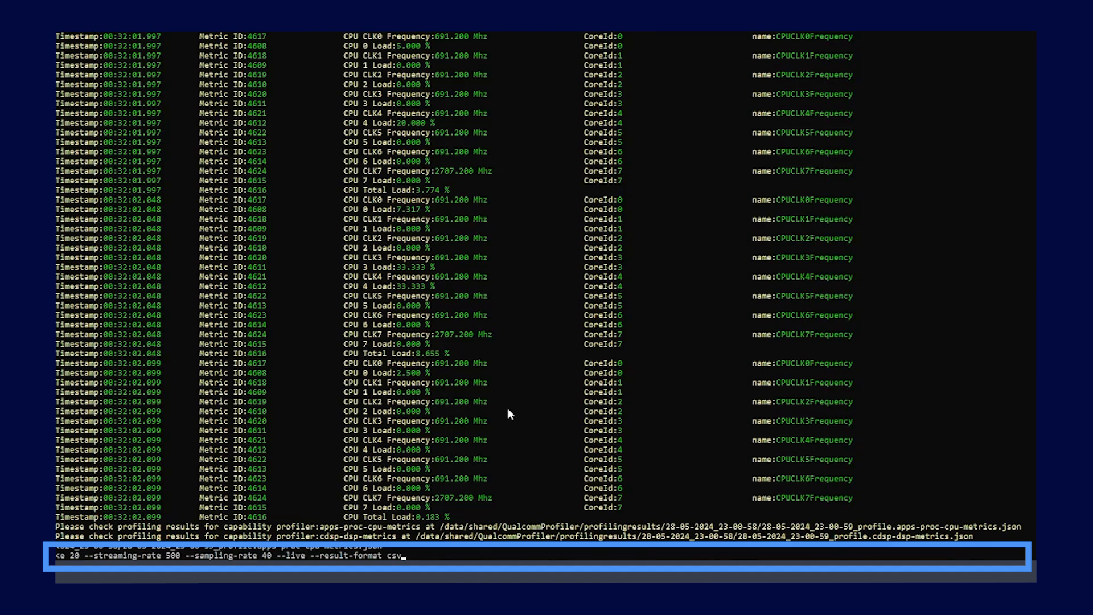
key("Return")
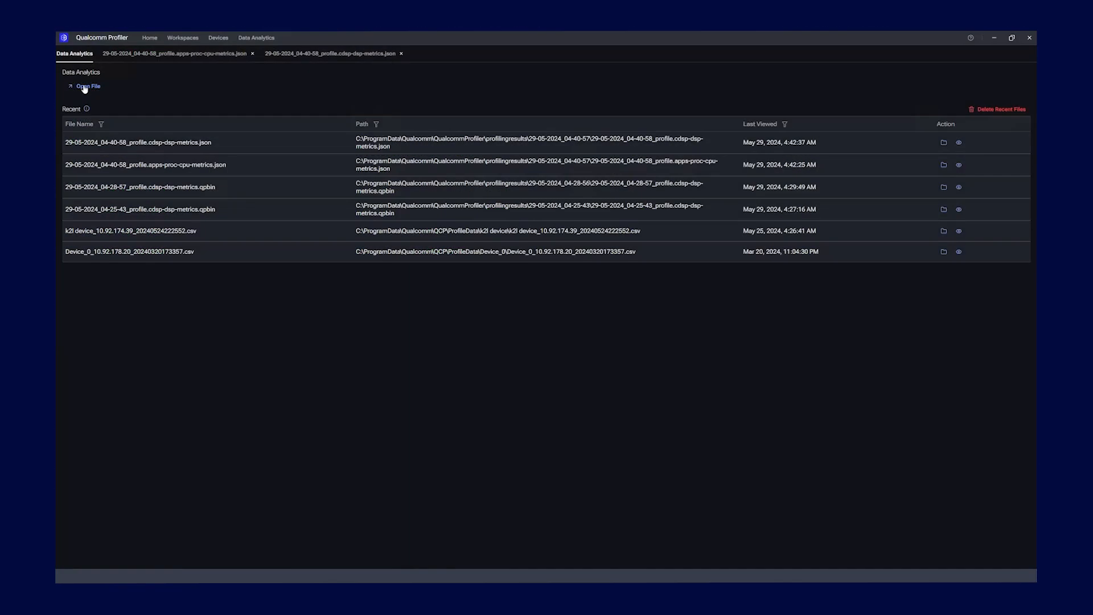
Open CombinedResults_29-05-2024_04-41-18.json in Qualcomm Profiler's Data Analytics and expand the CDSP 3 and CPU 7 groups
left_click(84, 88)
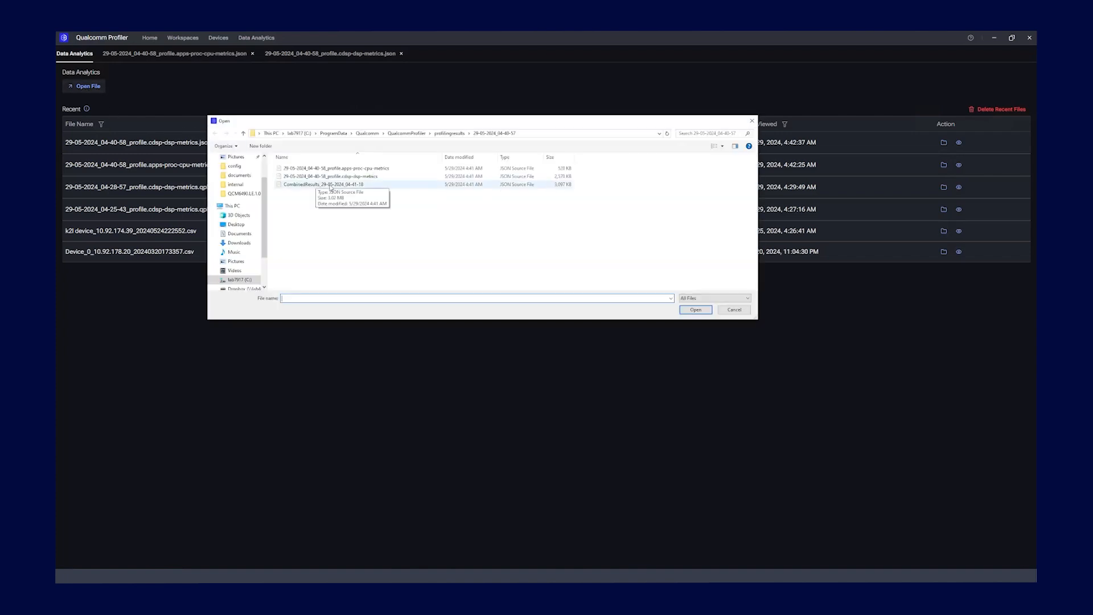
double_click(330, 185)
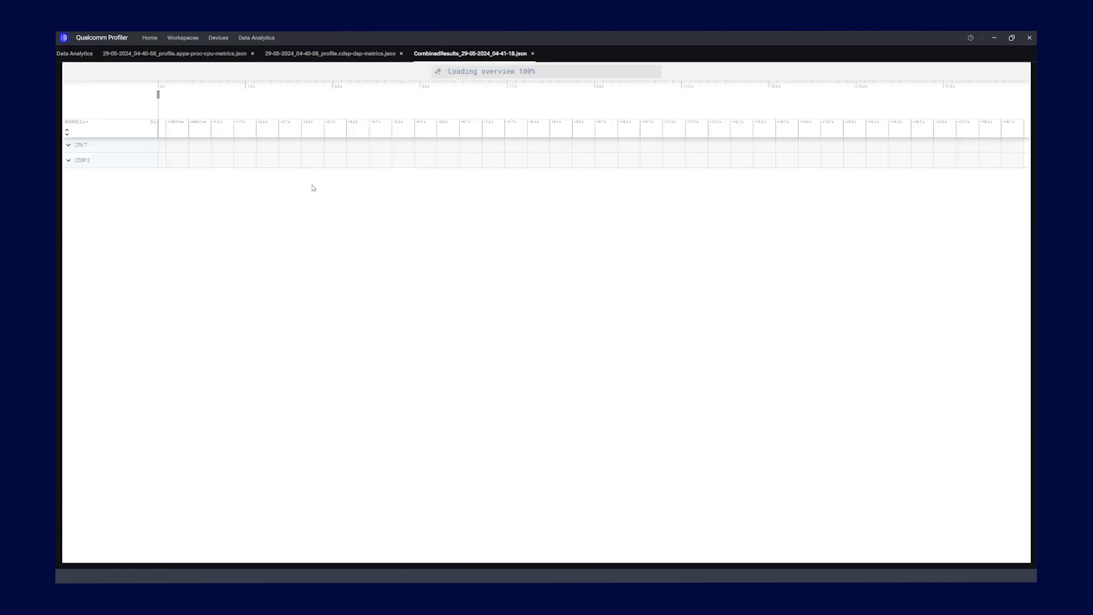
left_click(68, 160)
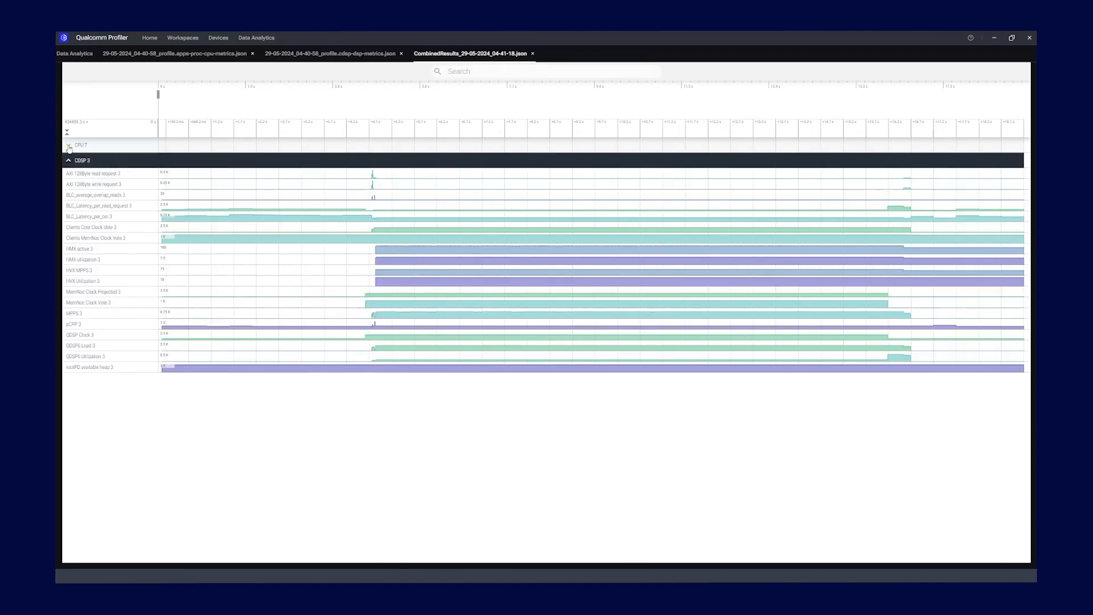
left_click(69, 147)
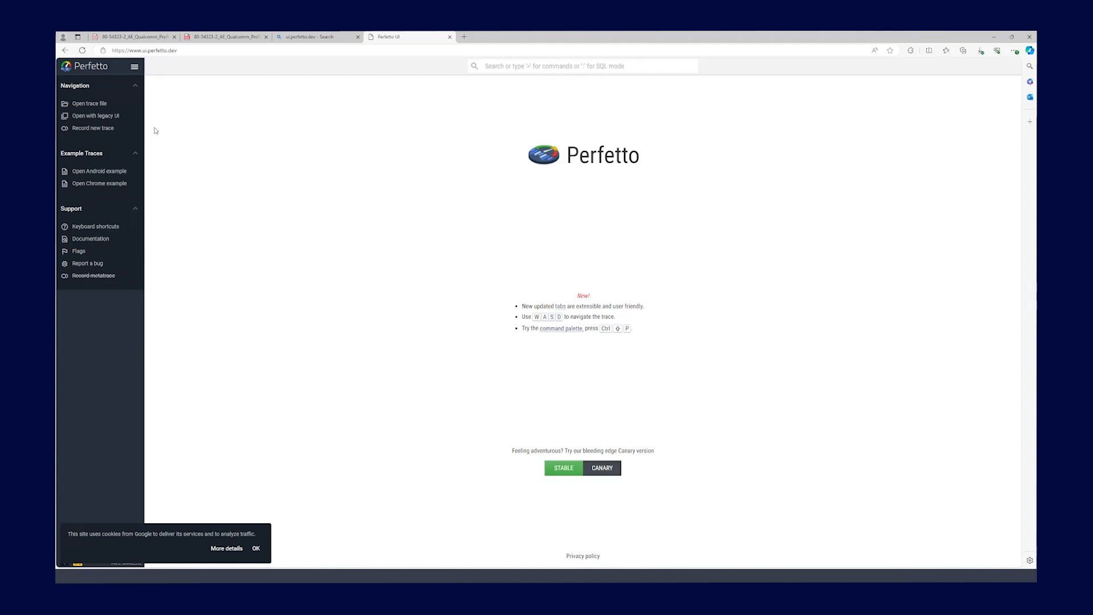
In Perfetto, open the CombinedResults_29-05-2024_04-41-18 trace file and expand the CPU 7 and CDSP 3 tracks for review
left_click(93, 104)
left_click(156, 101)
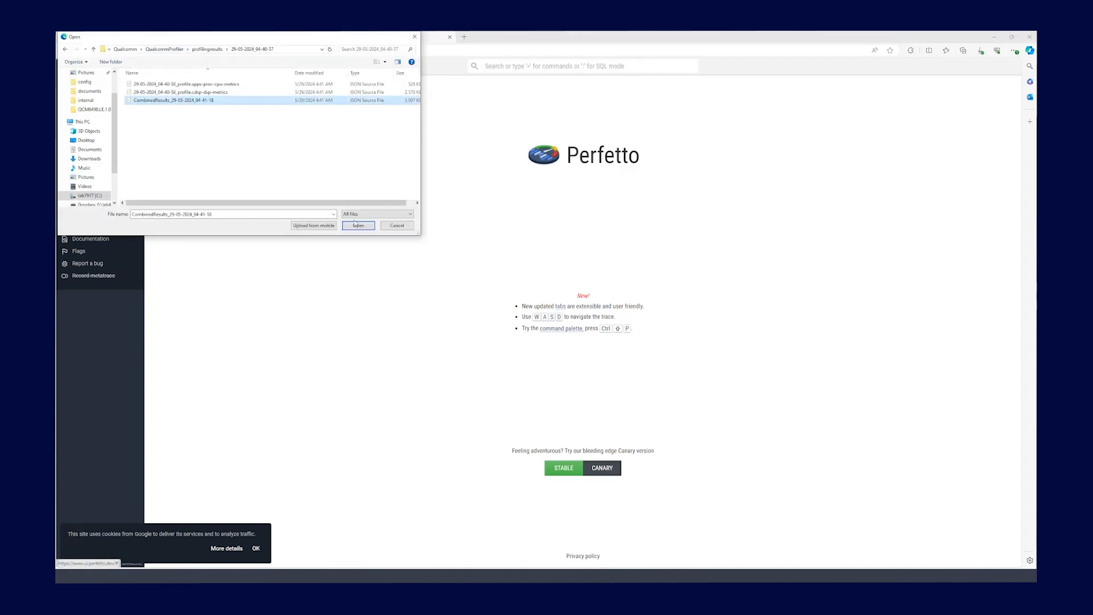
left_click(357, 225)
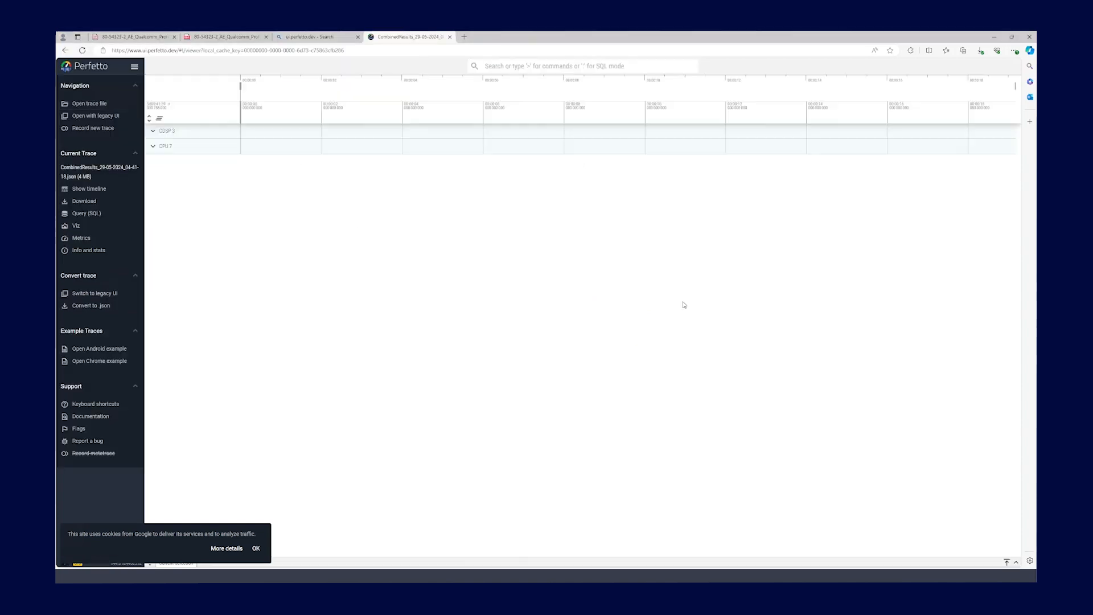
left_click(153, 146)
left_click(152, 131)
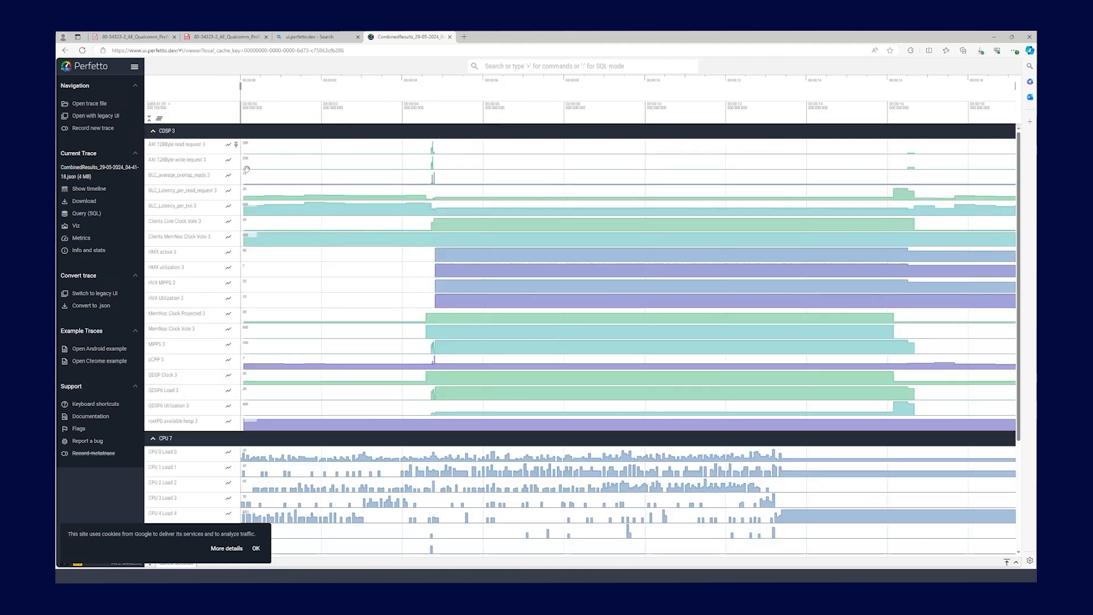
scroll(331, 222, "down", 3)
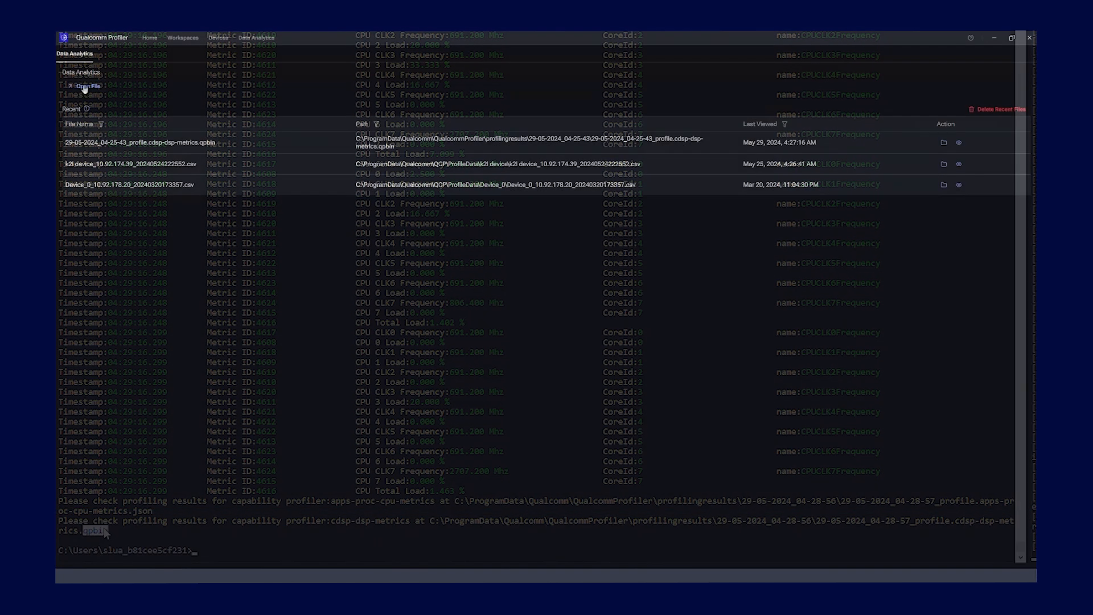
In Qualcomm Profiler, open 29-05-2024_04-28-57_profile.cdsp-dsp-metrics.qpbin and review its DSP performance report
left_click(85, 86)
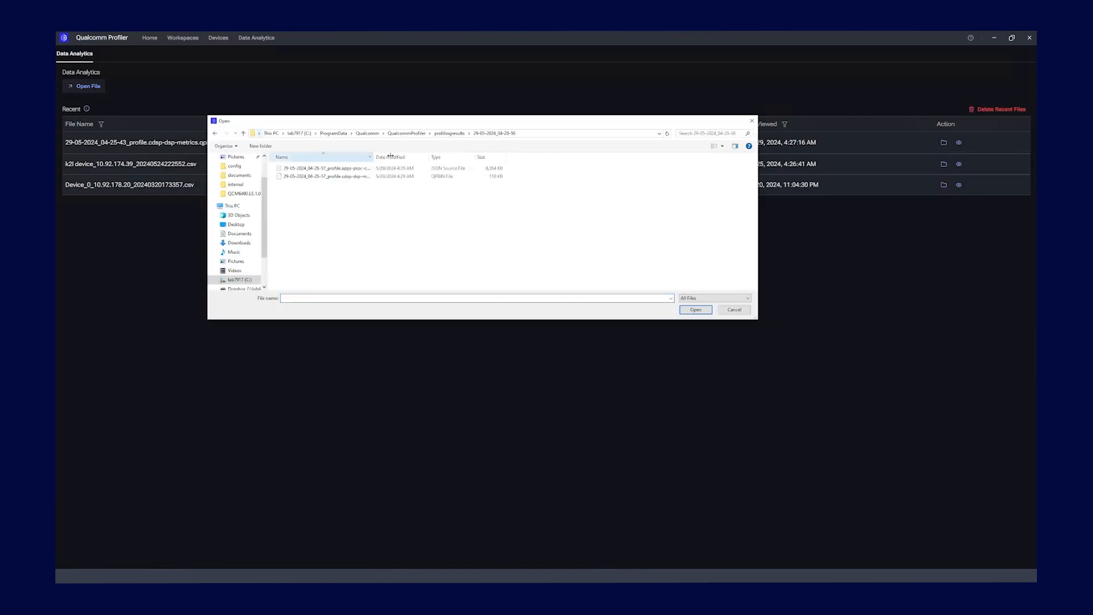
left_click_drag(371, 157, 422, 164)
double_click(391, 177)
left_click(466, 322)
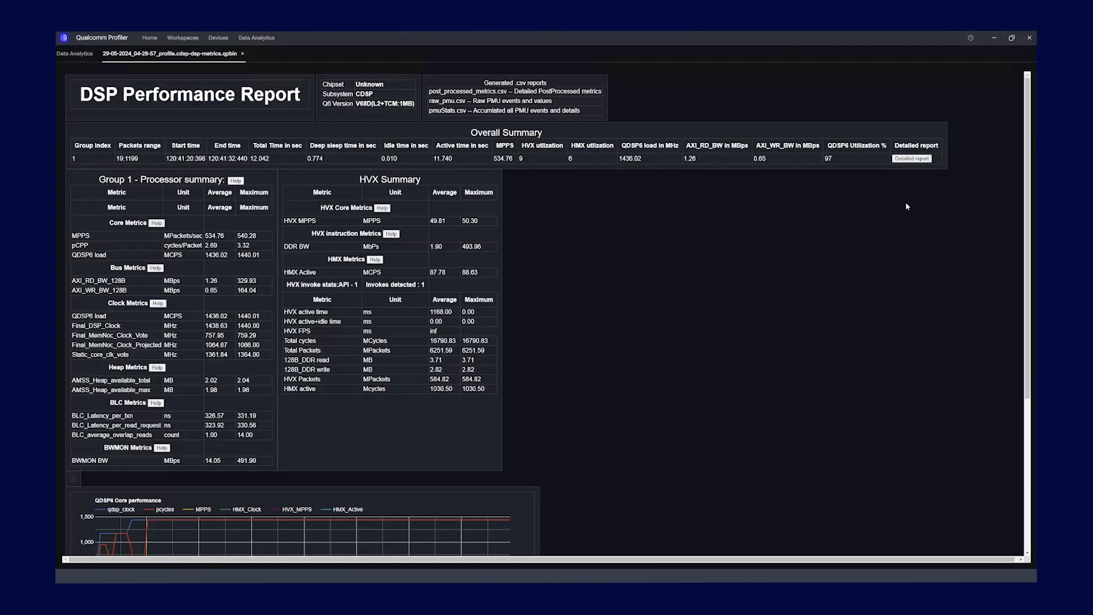
scroll(1021, 238, "down", 2)
scroll(1021, 238, "down", 3)
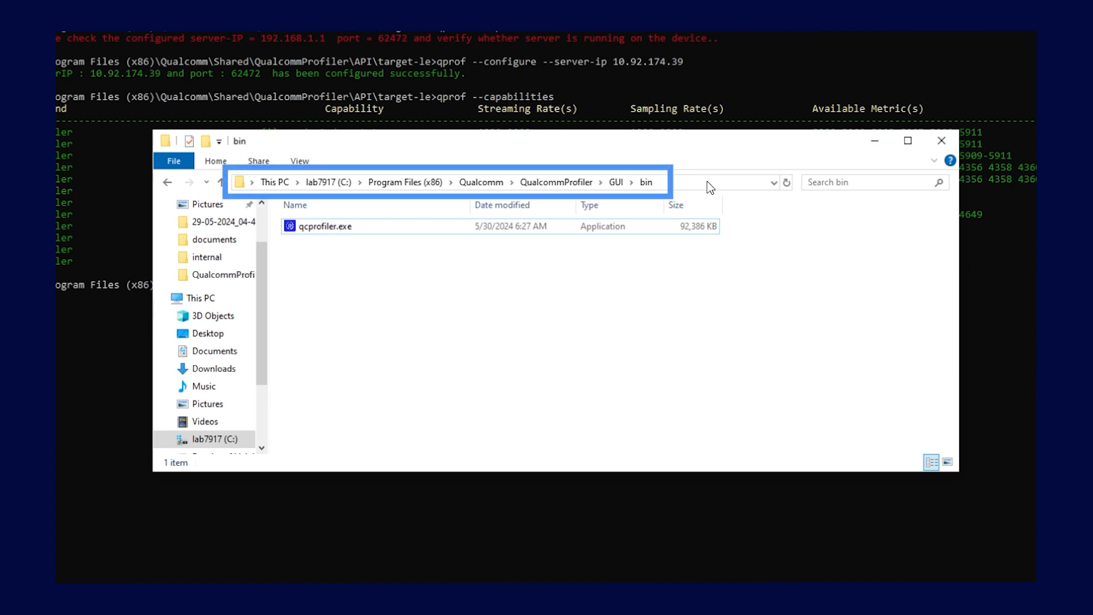
Launch qcprofiler.exe from the QualcommProfiler\GUI\bin folder, dismiss the Getting Started dialog and maximize the application window
left_click(709, 187)
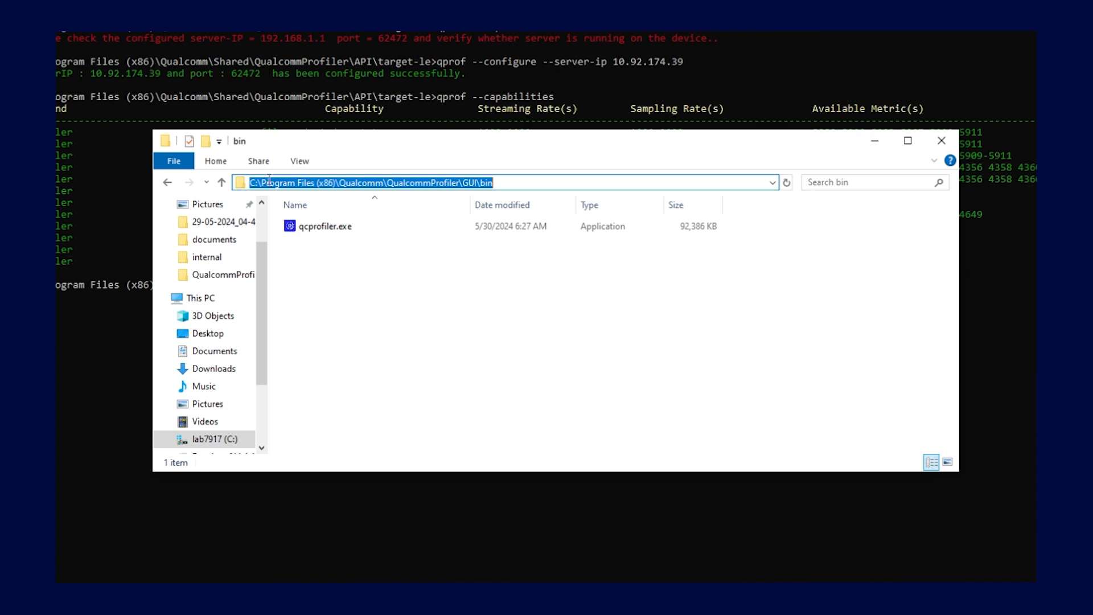
left_click(338, 229)
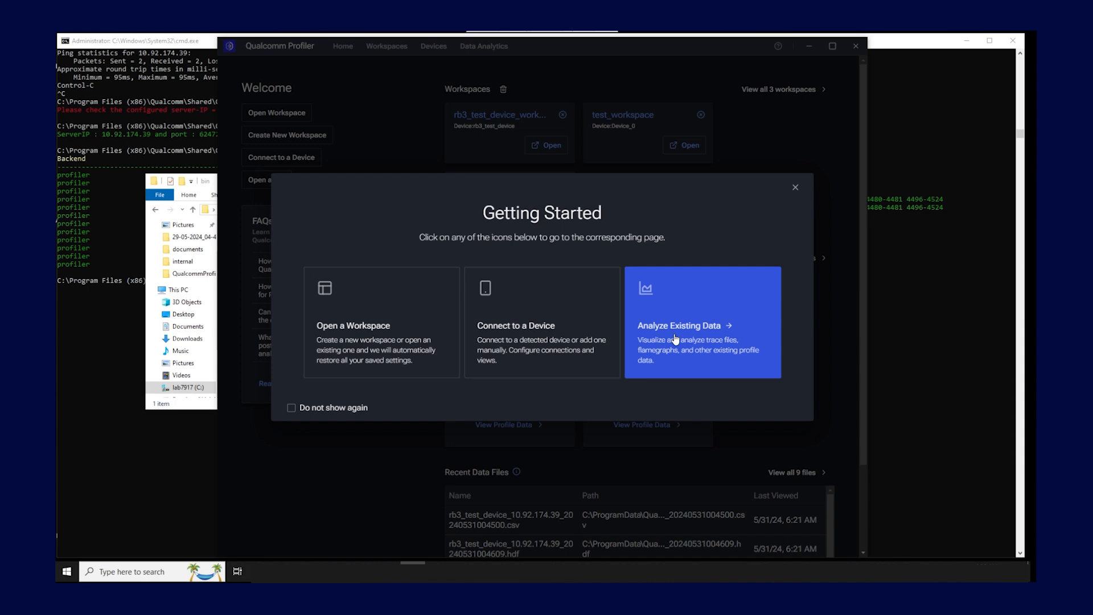
left_click(795, 188)
left_click(832, 47)
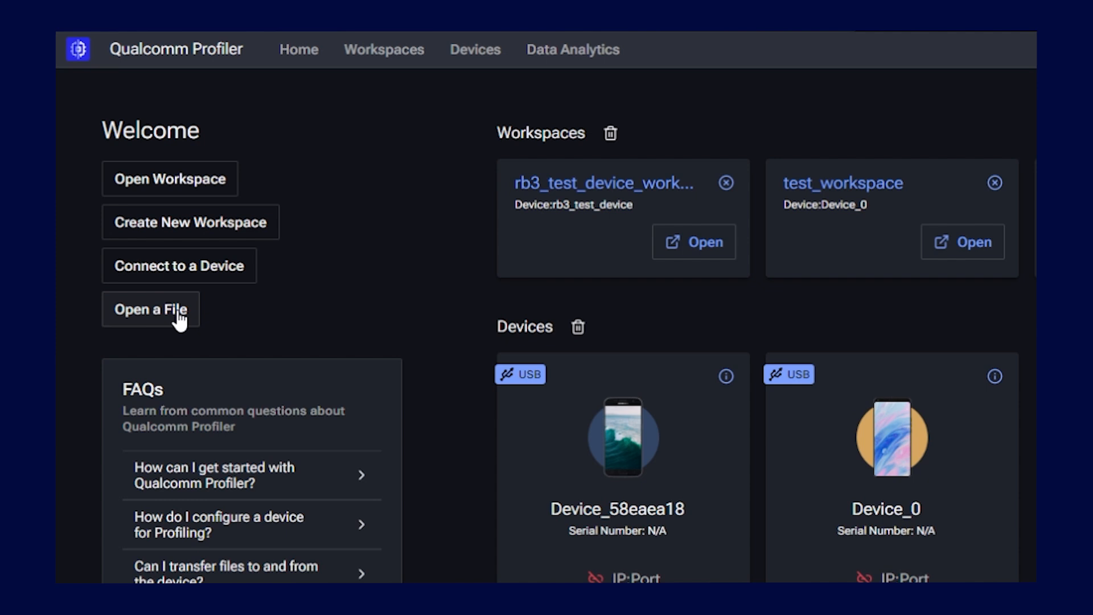
Look over the profiler's home page and locate config.json in the AppData\Roaming\qcprofiler folder
scroll(182, 318, "down", 4)
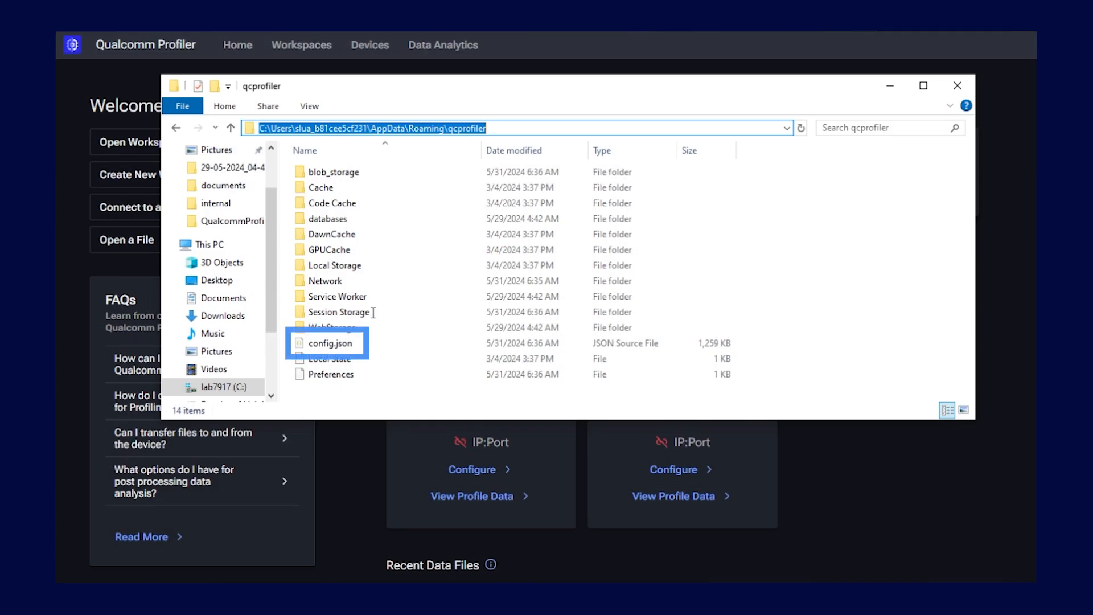
left_click(339, 345)
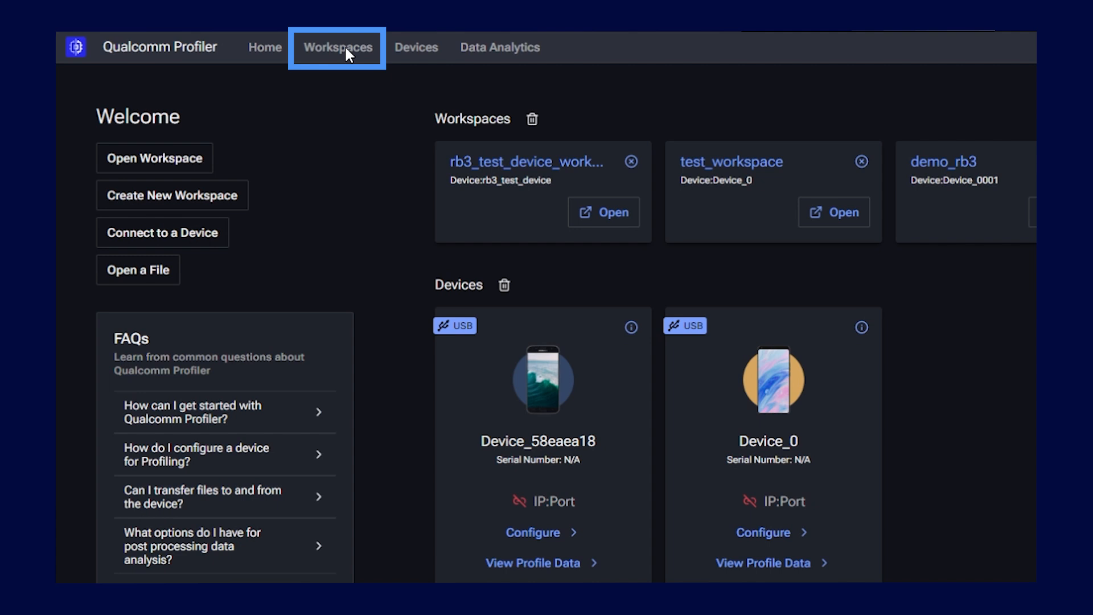
Open the existing workspace file rb3_test_device_workspace.qcp from the QualcommProfiler folder
left_click(346, 49)
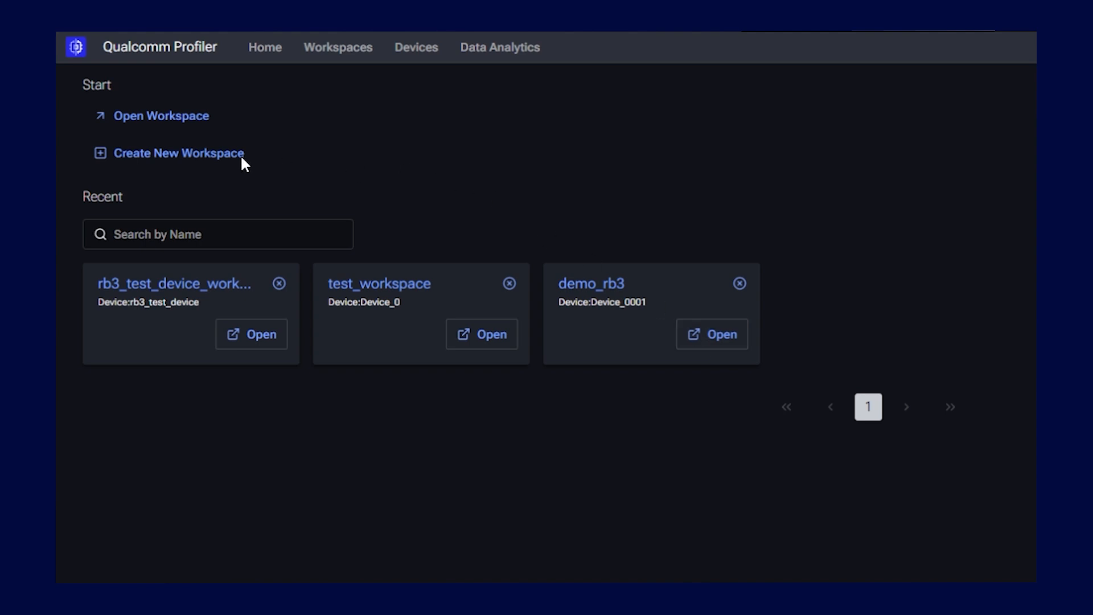
left_click(149, 118)
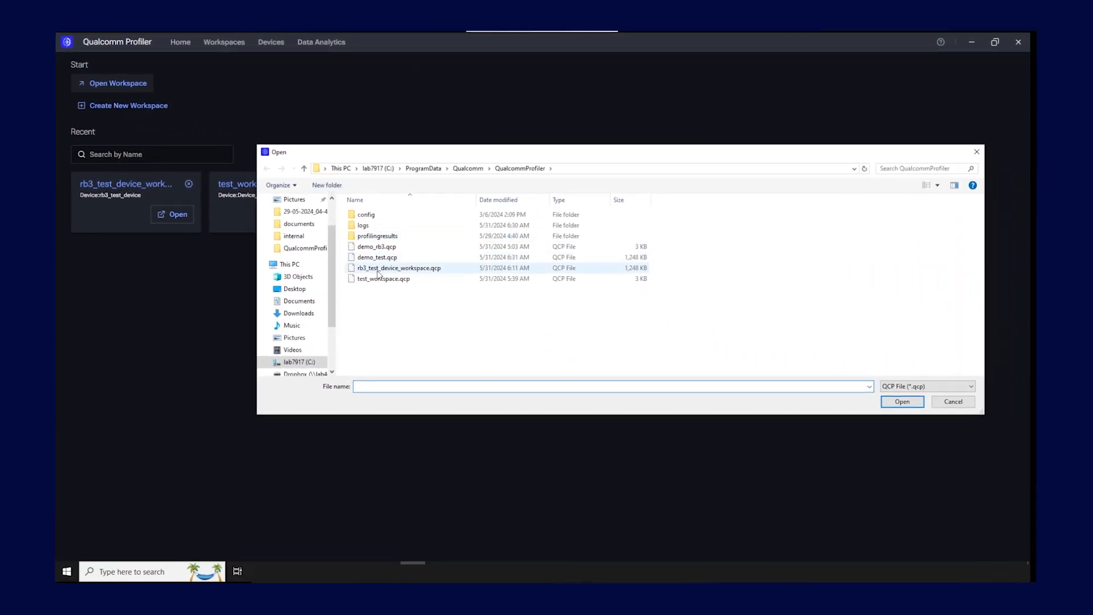
left_click(378, 270)
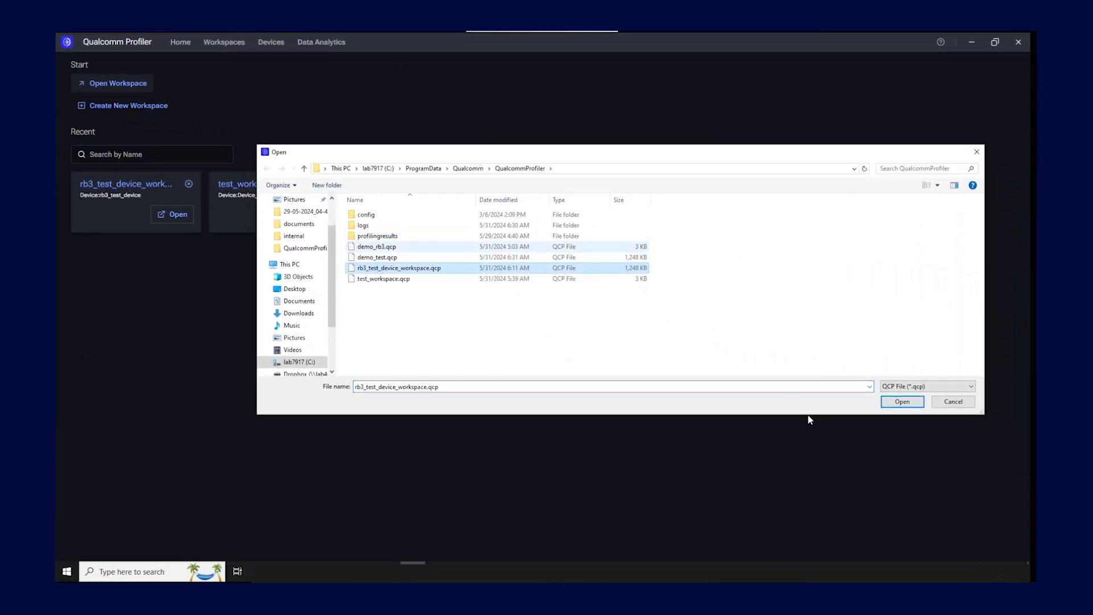
left_click(902, 402)
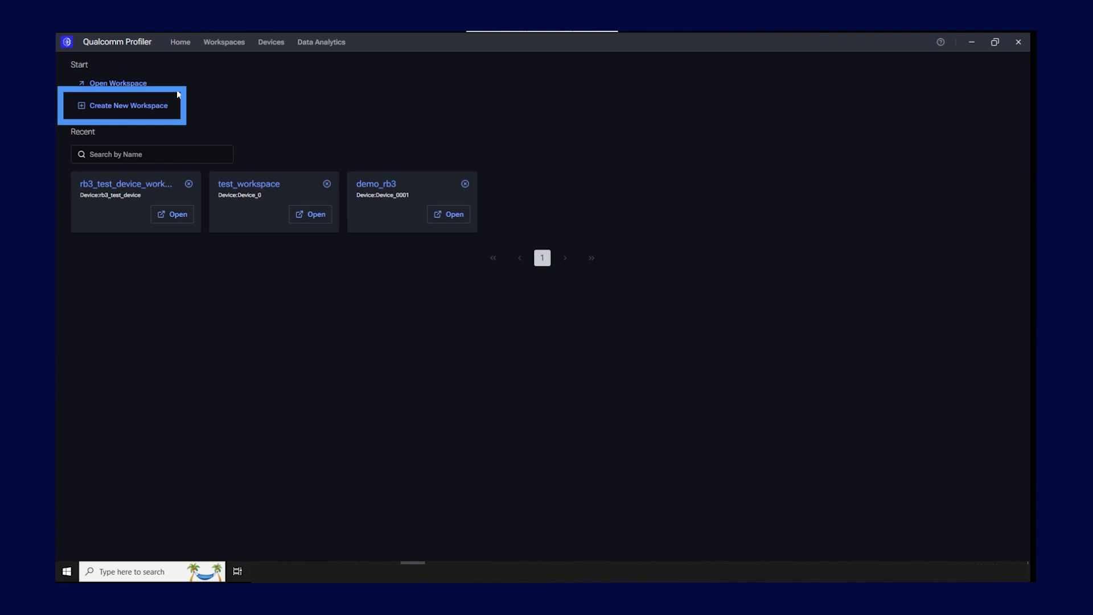
Start a new workspace for Device_0 and configure its connection with IP address 10.92.174.39 and port 62472
left_click(142, 112)
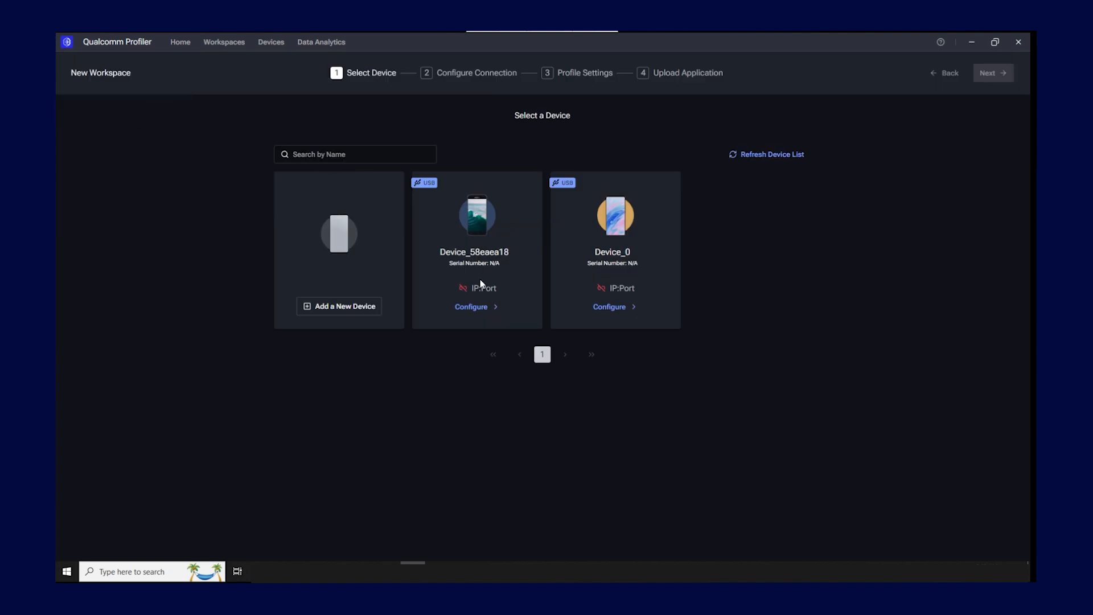
left_click(625, 310)
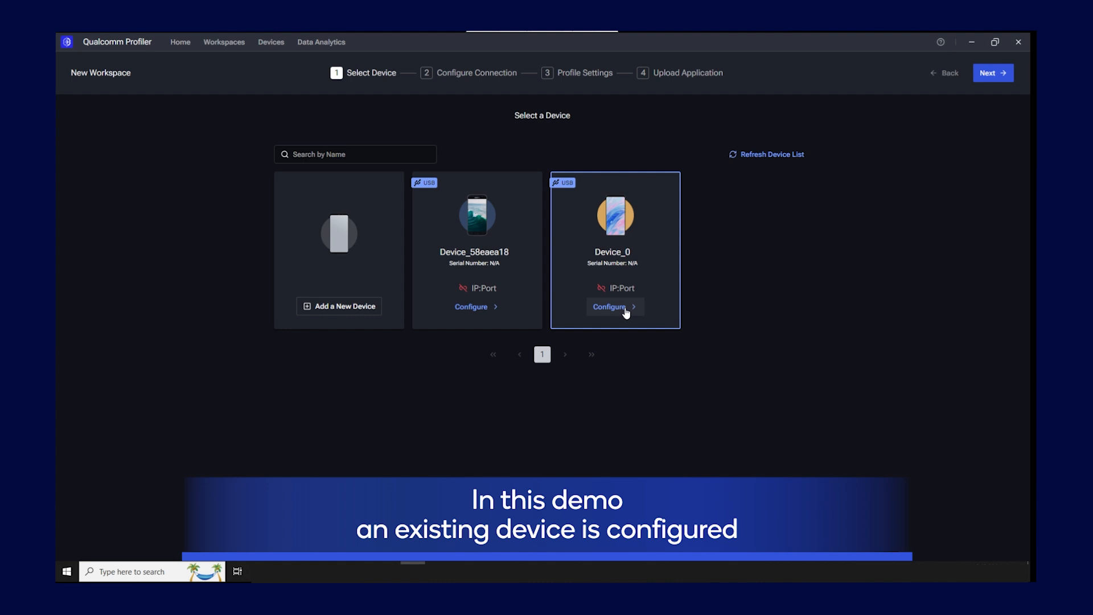
left_click(994, 74)
left_click(422, 186)
type("10.92.174.39")
key("Tab")
type("62472")
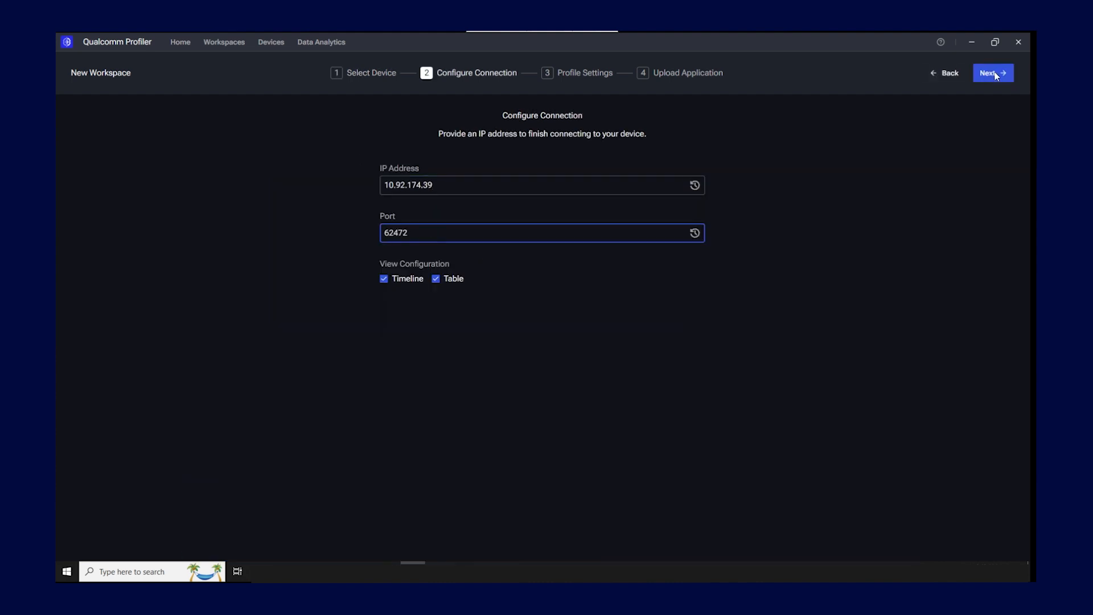
left_click(994, 74)
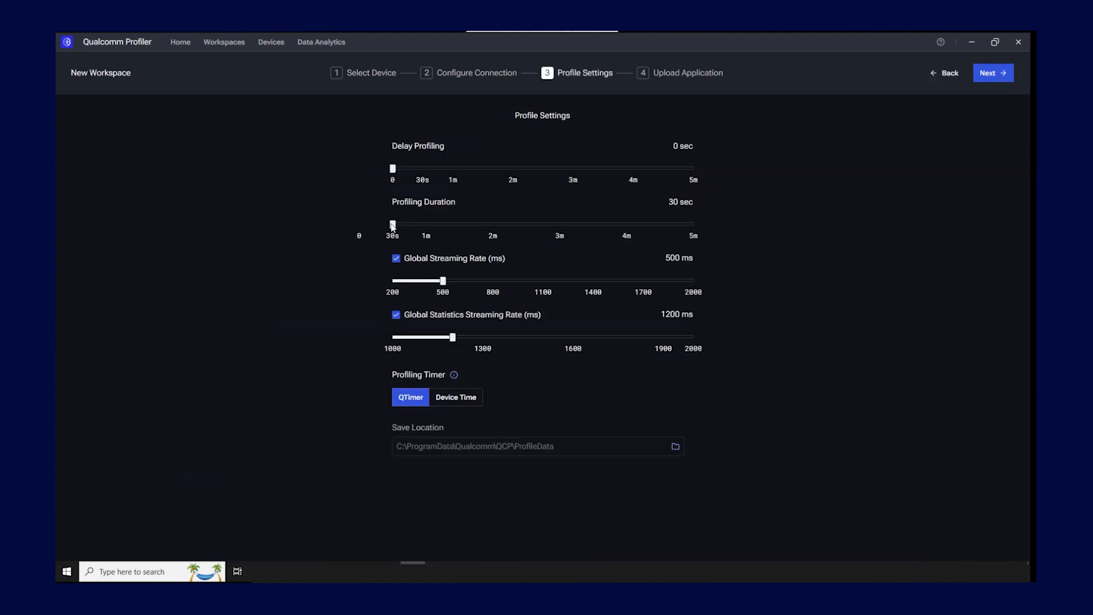
Accept the default profile settings, skip the application upload and save the workspace as test_new_workspace
left_click(990, 73)
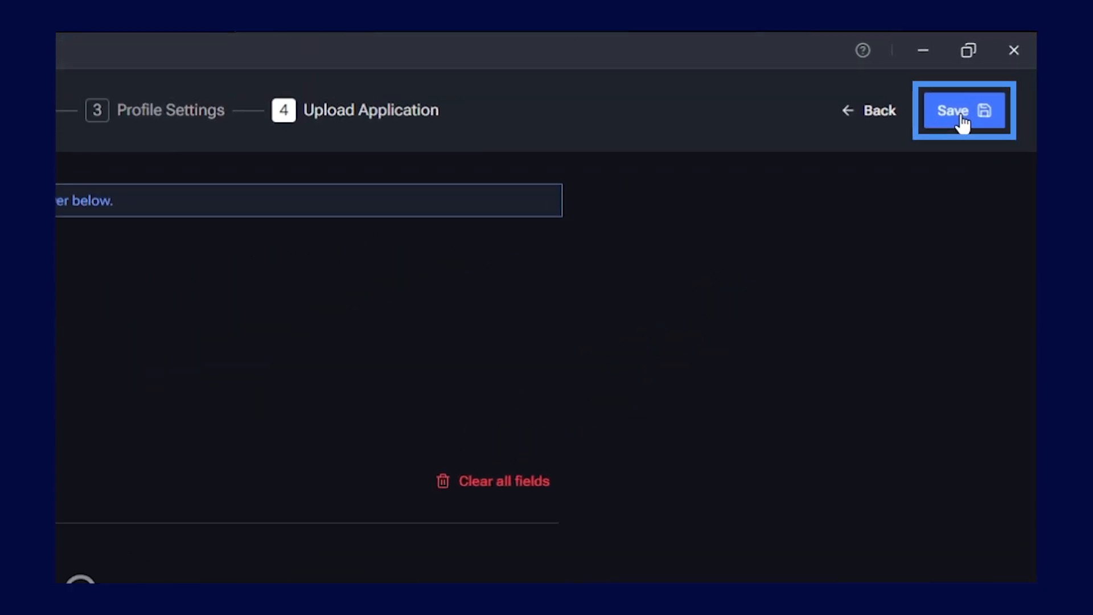
left_click(963, 116)
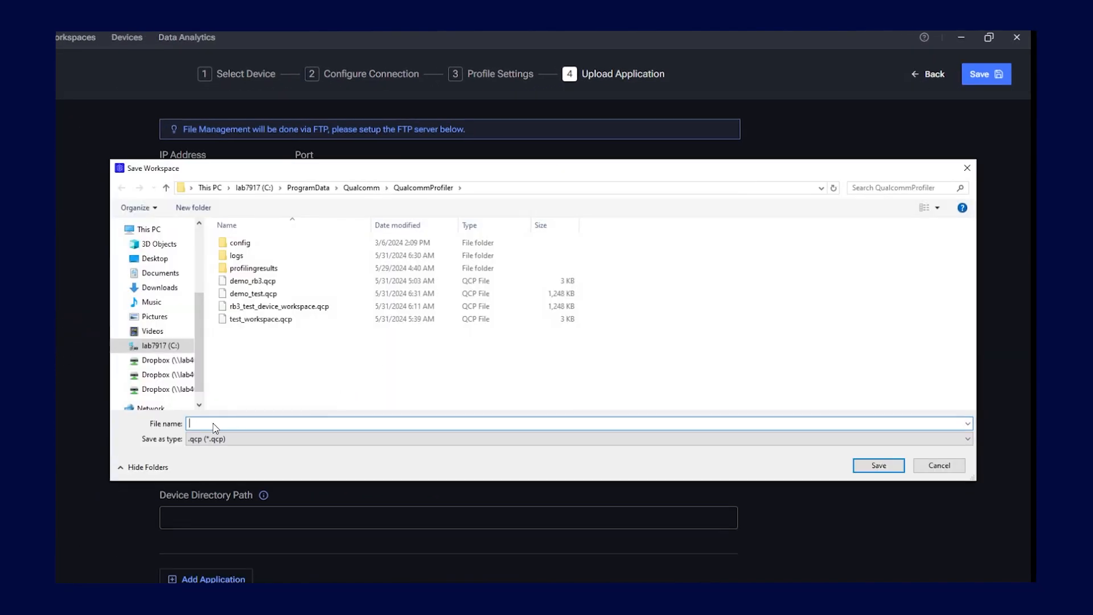
type("test_new_workspace")
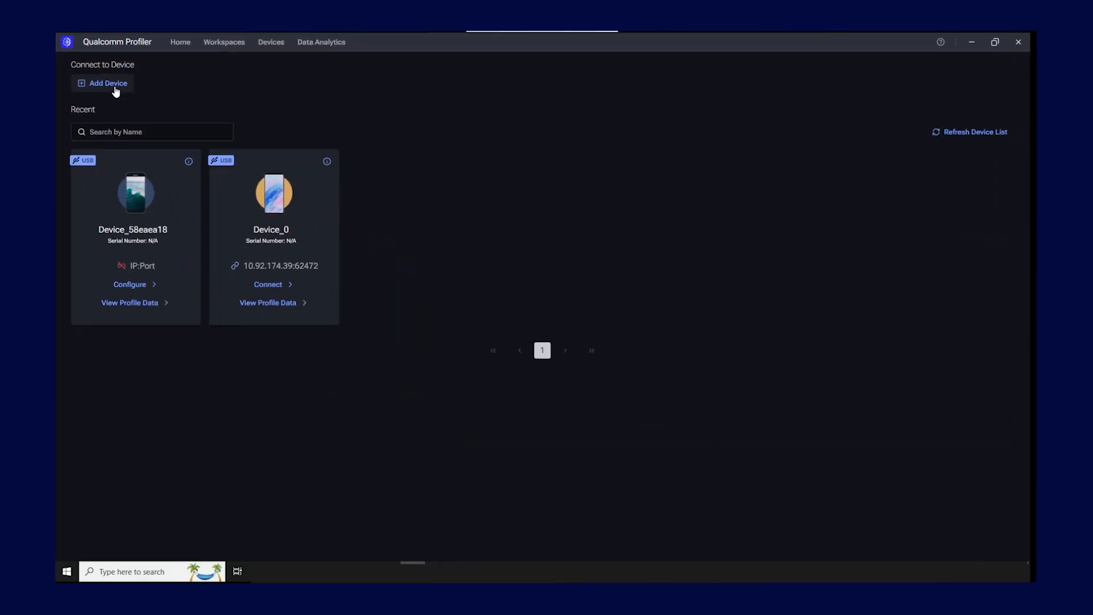
Add a new device named test_device with the IOT platform type
left_click(108, 84)
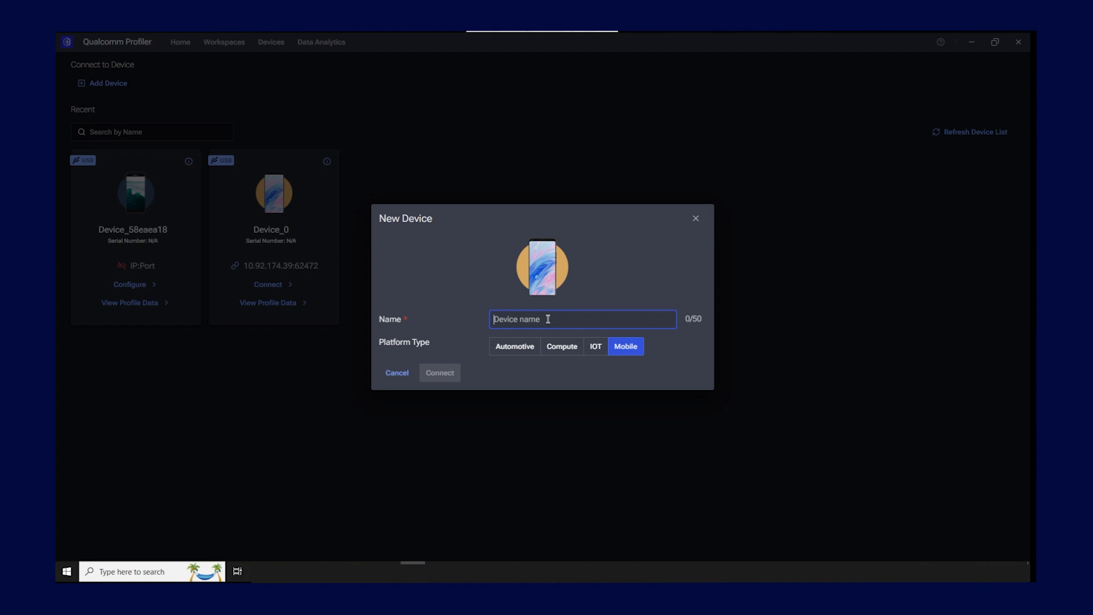
type("test_device")
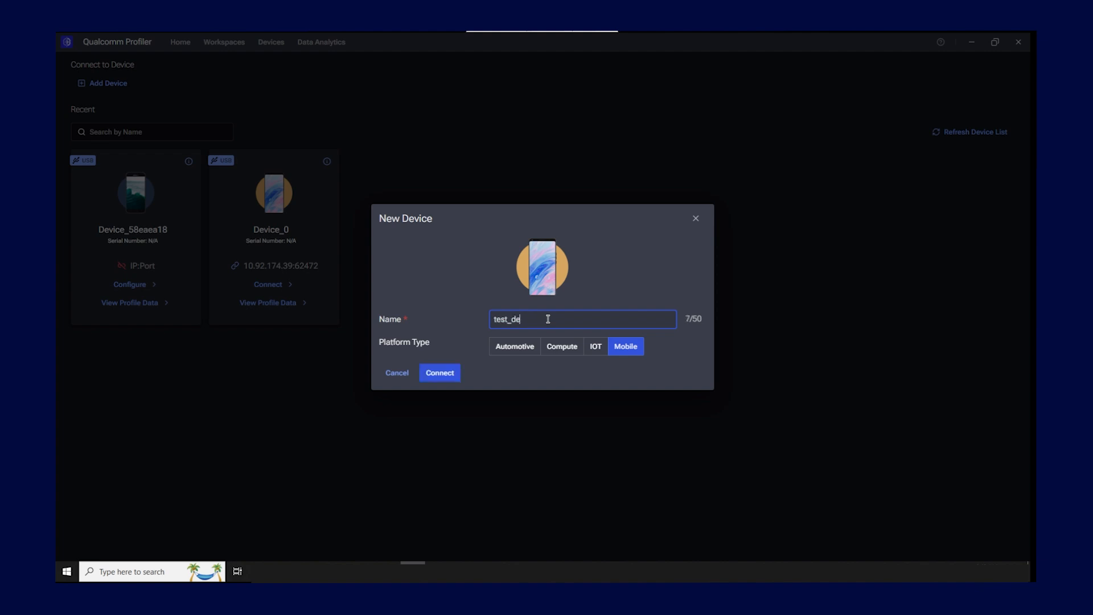
left_click(596, 347)
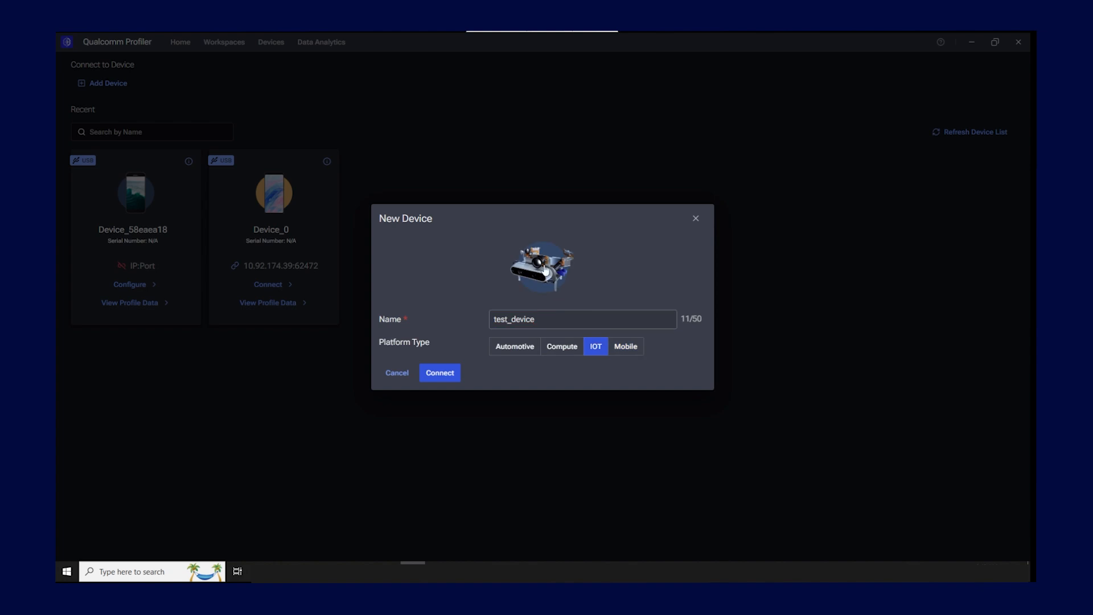
left_click(444, 375)
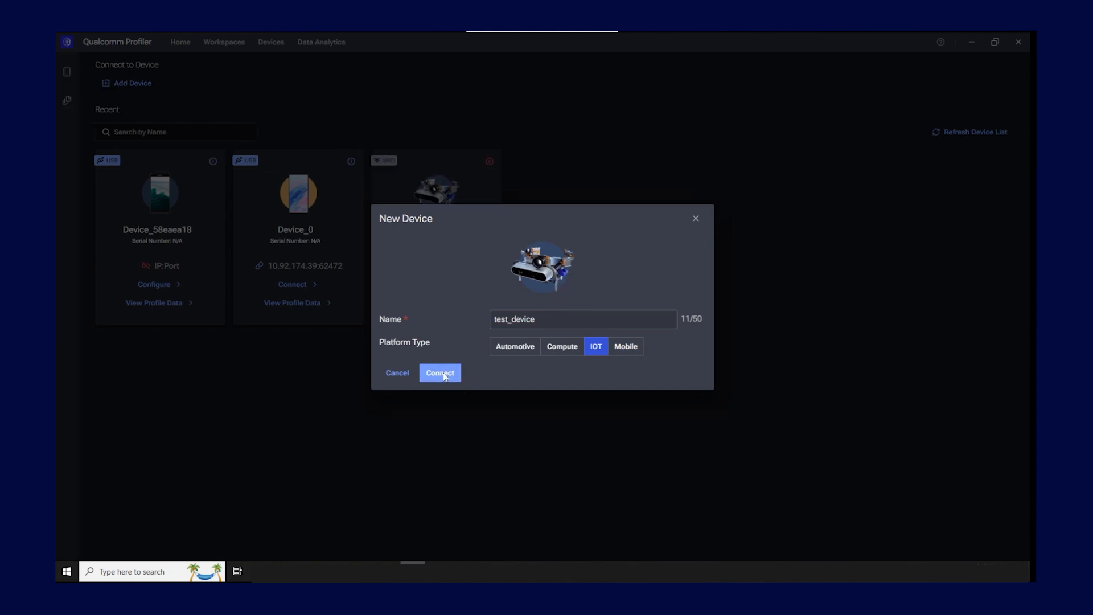
Connect test_device using IP address 10.92.174.39 and port 62472
left_click(191, 283)
type("10.92.174")
type(".39")
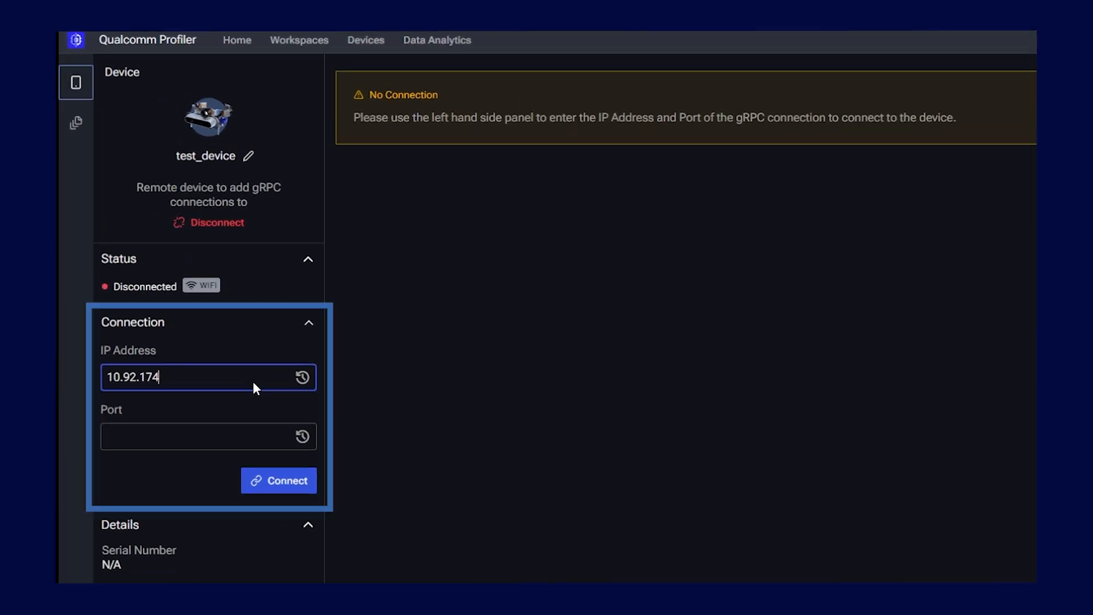
left_click(239, 437)
type("62472")
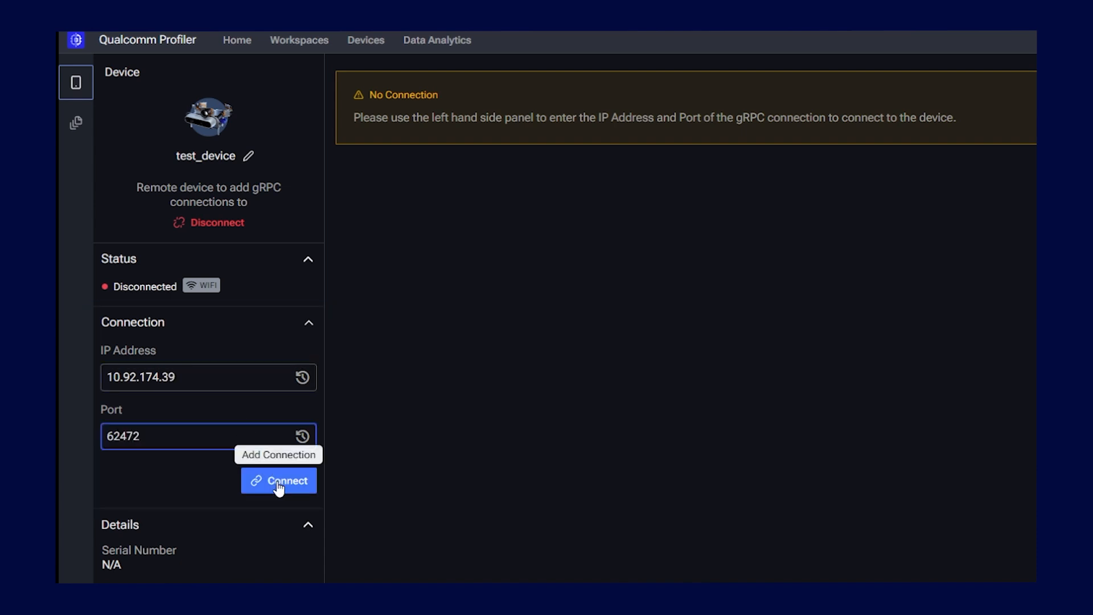
left_click(278, 482)
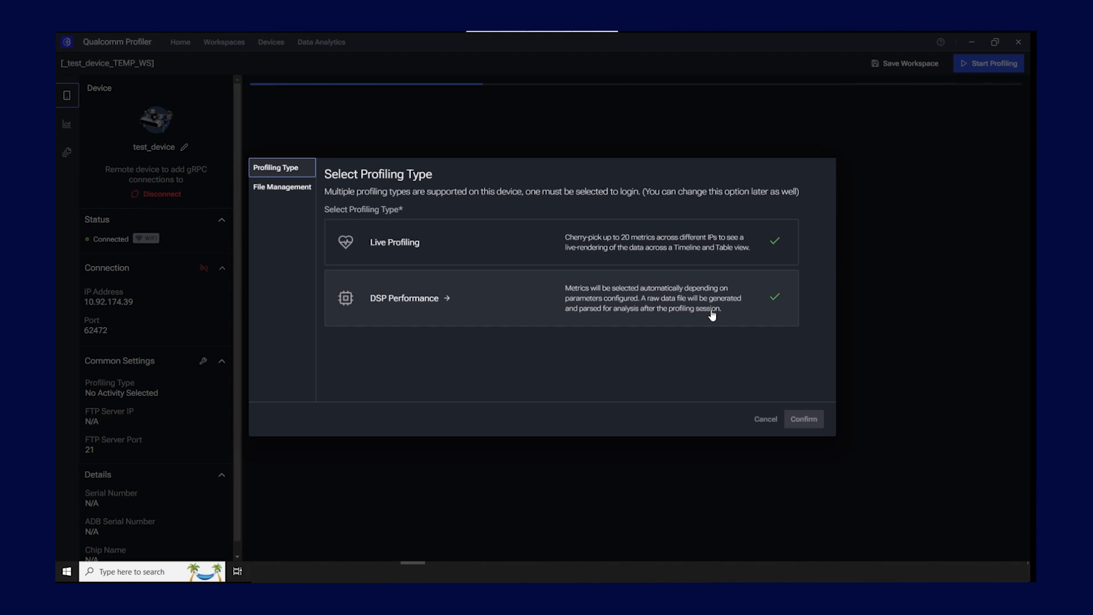
Choose Live Profiling as the profiling type and save the workspace as new_workspace.qcp in the QualcommProfiler folder
left_click(717, 254)
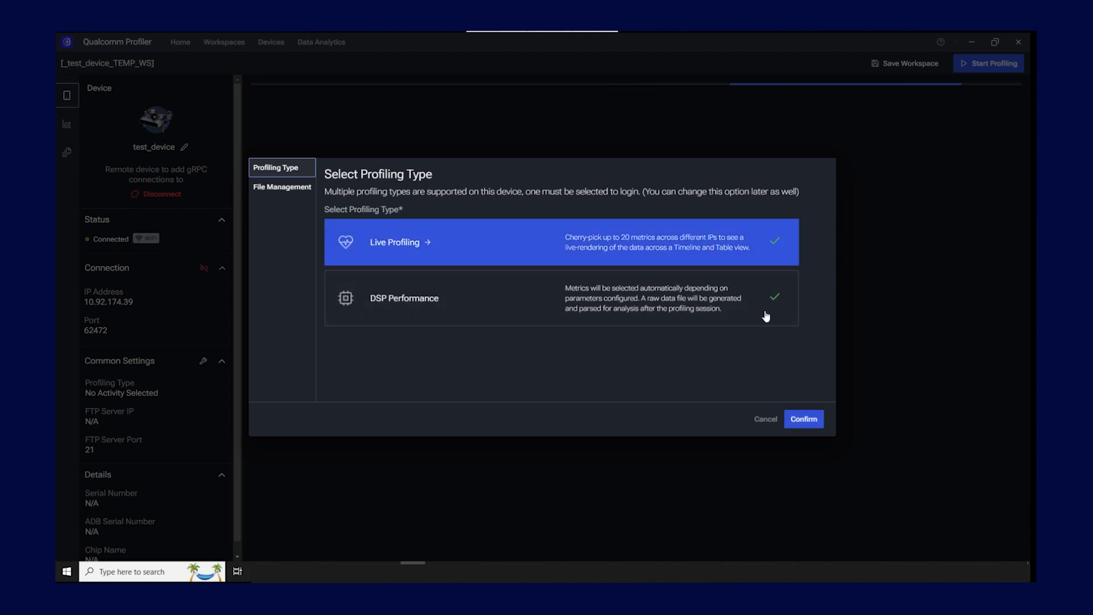
left_click(804, 420)
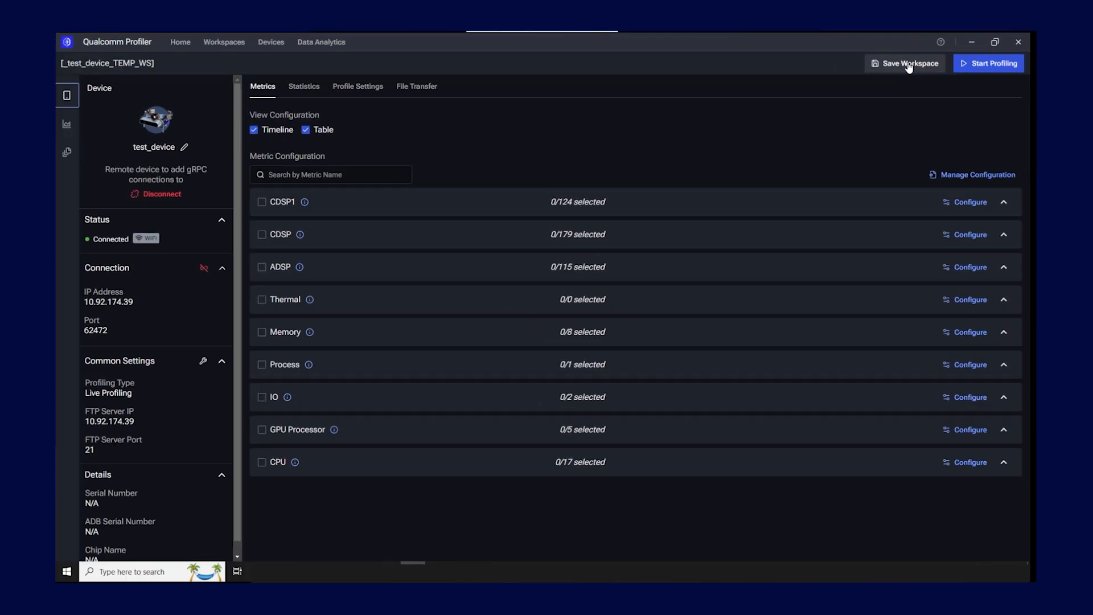
left_click(803, 92)
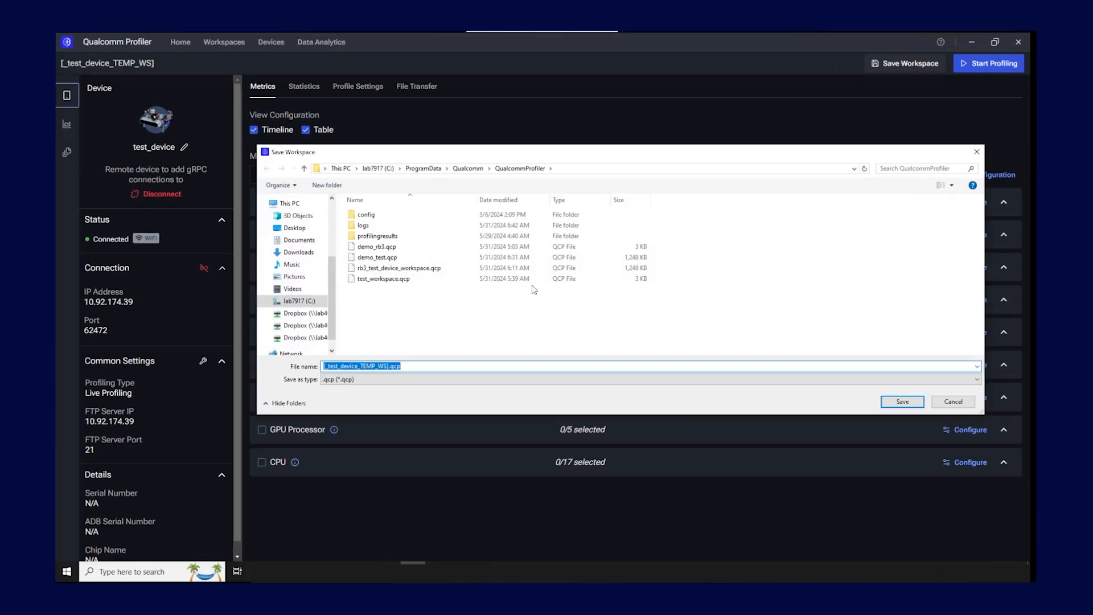
type("new_workspace")
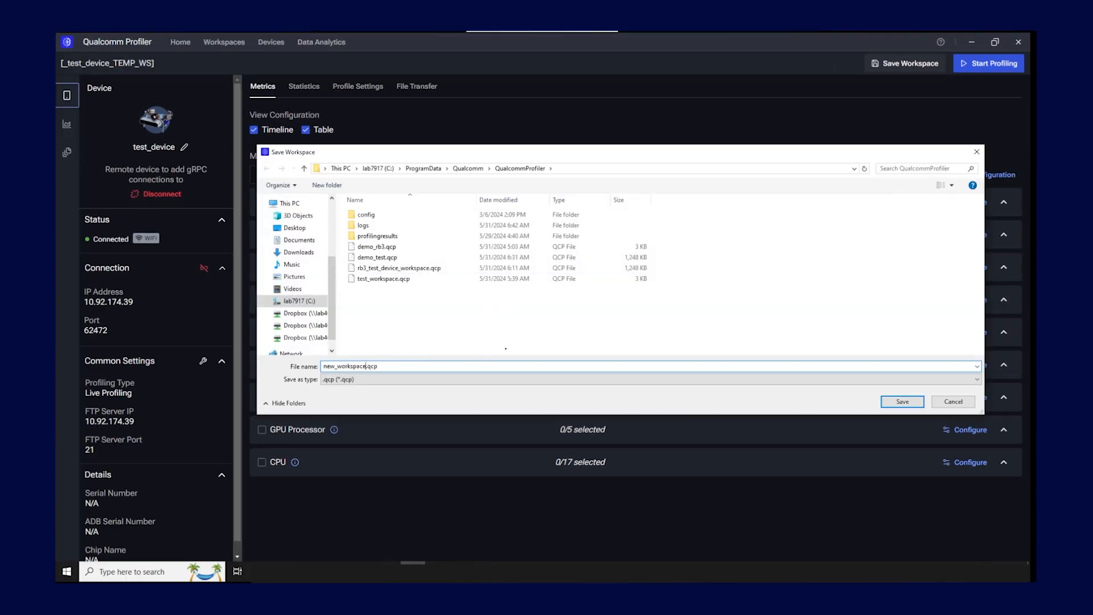
left_click(903, 402)
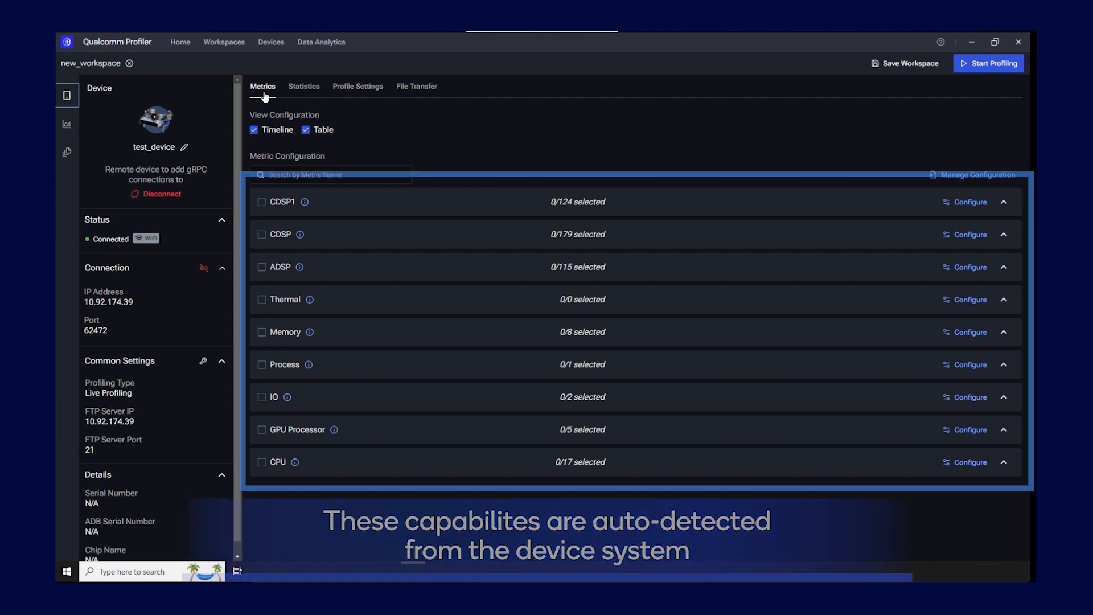
Filter the metrics by "utili" and enable QDSP6 Utilization, HVX Utilization and HMX utilization for CDSP
left_click(435, 246)
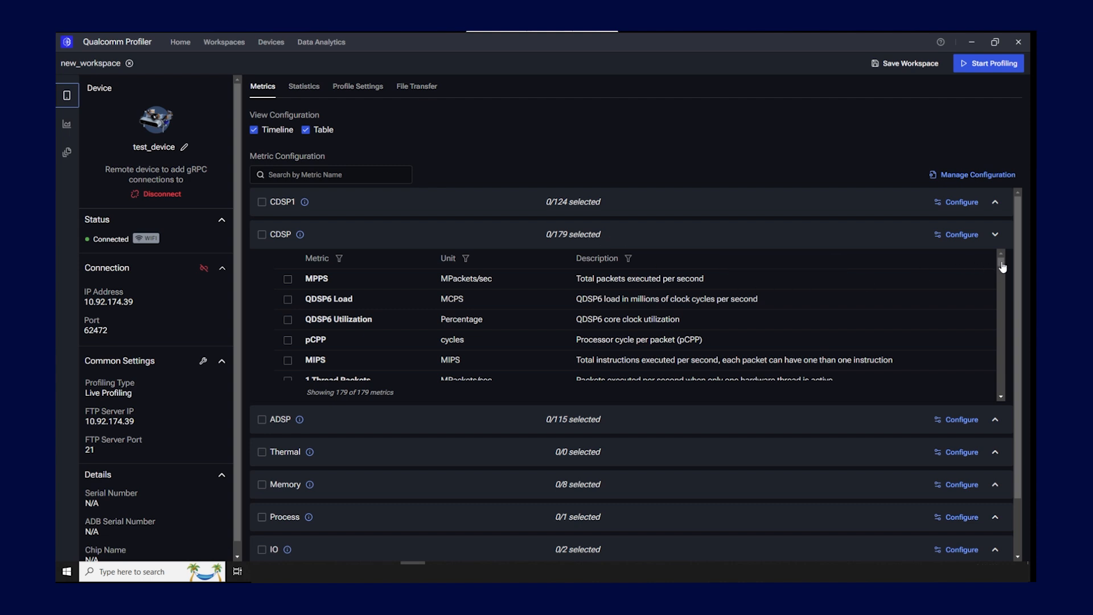
left_click_drag(1003, 263, 1003, 262)
left_click(323, 174)
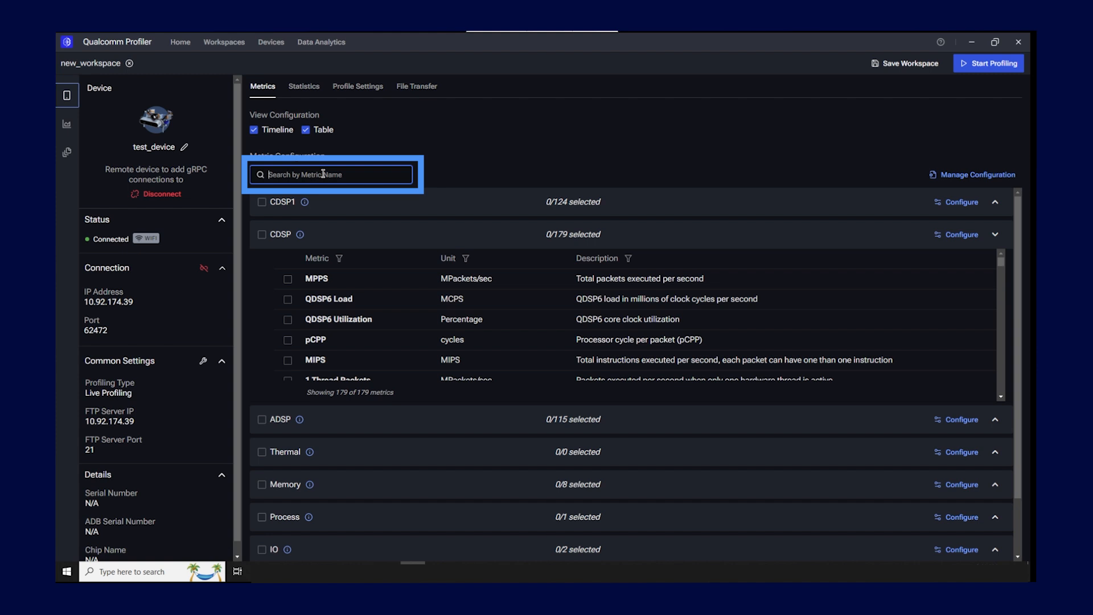
type("utili")
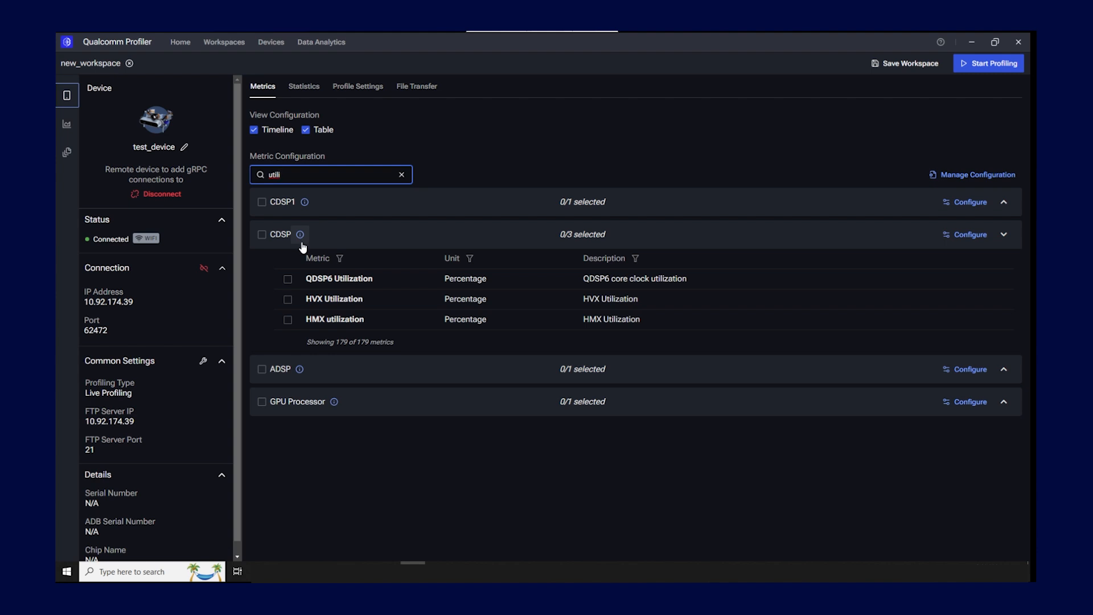
left_click(287, 279)
left_click(288, 300)
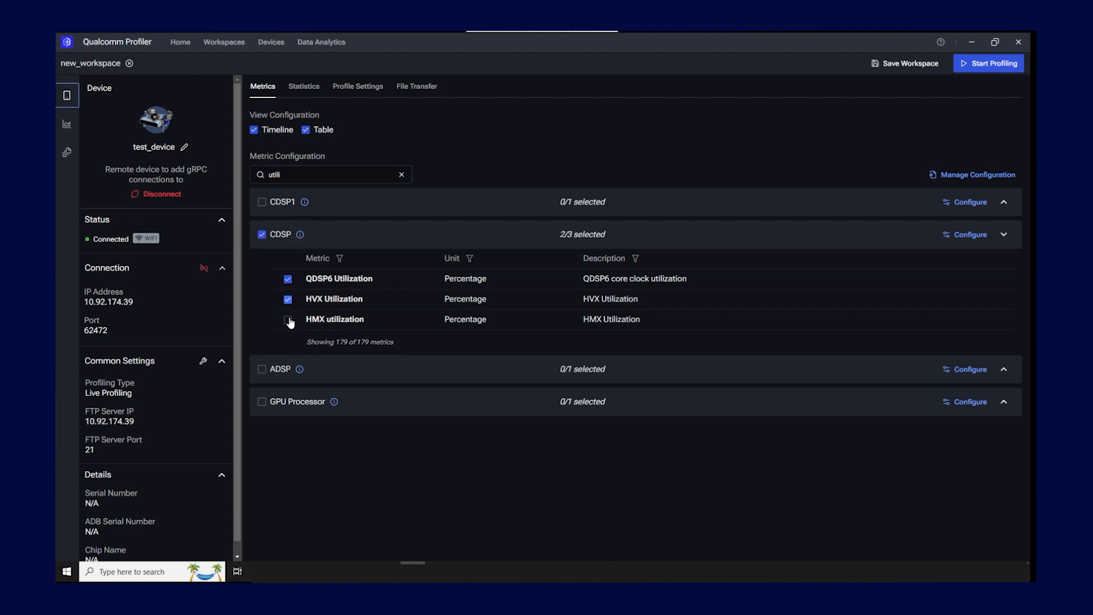
left_click(288, 320)
left_click(402, 177)
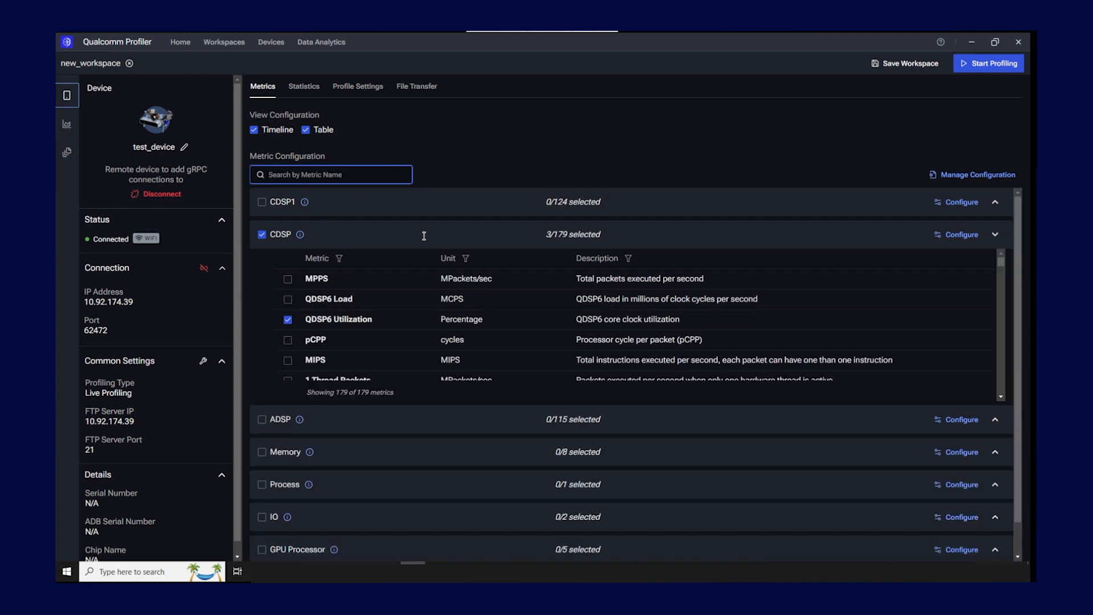
left_click(430, 244)
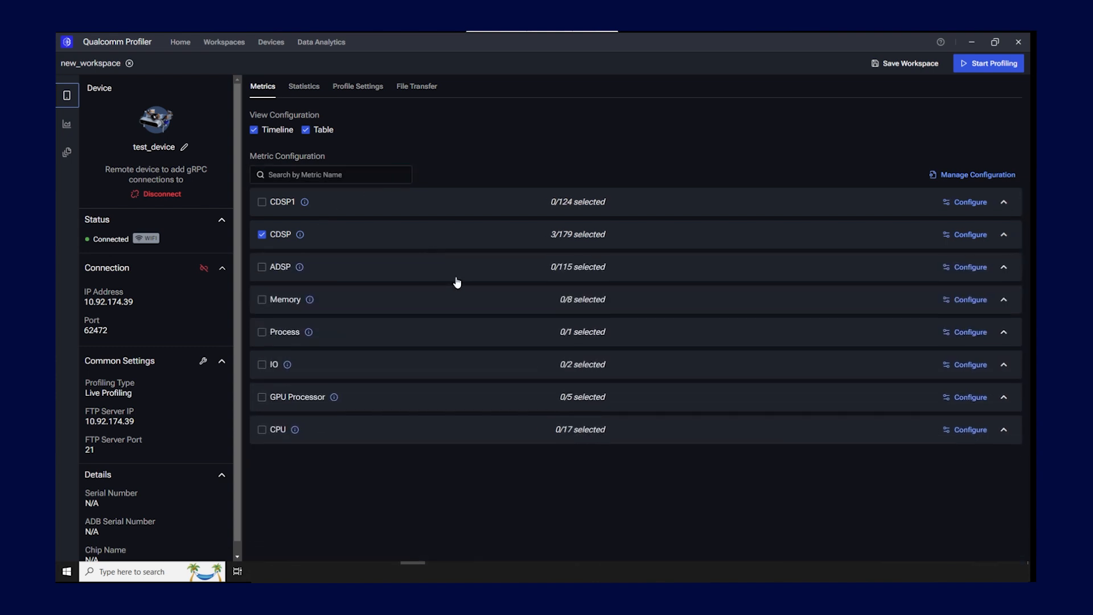
Enable the CPU Total Load metric in the CPU category
left_click(625, 436)
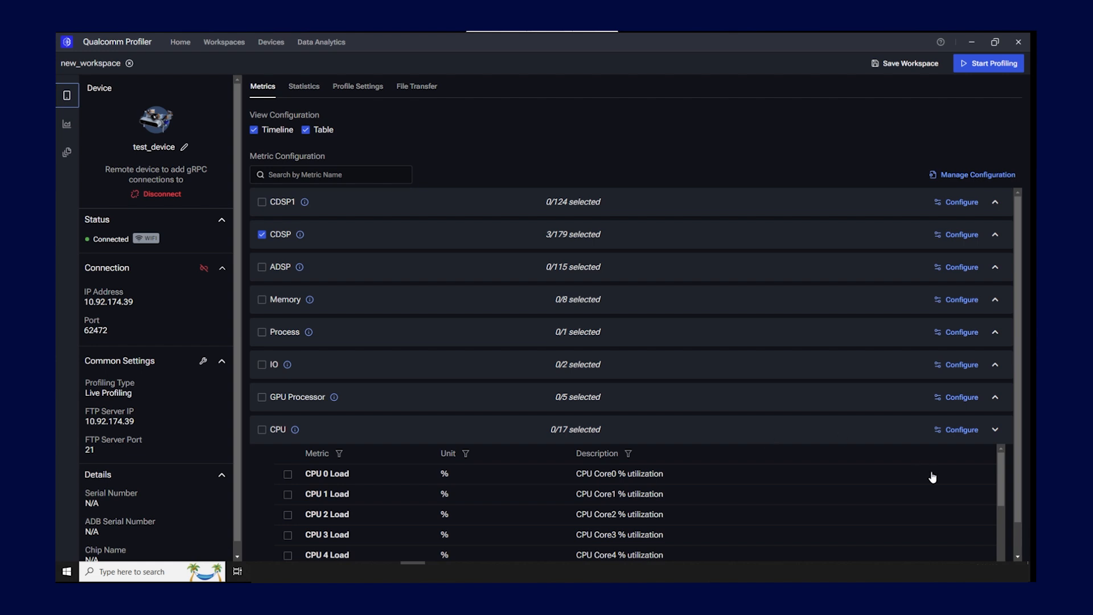
scroll(1017, 517, "down", 2)
left_click_drag(1004, 467, 1002, 501)
left_click(288, 504)
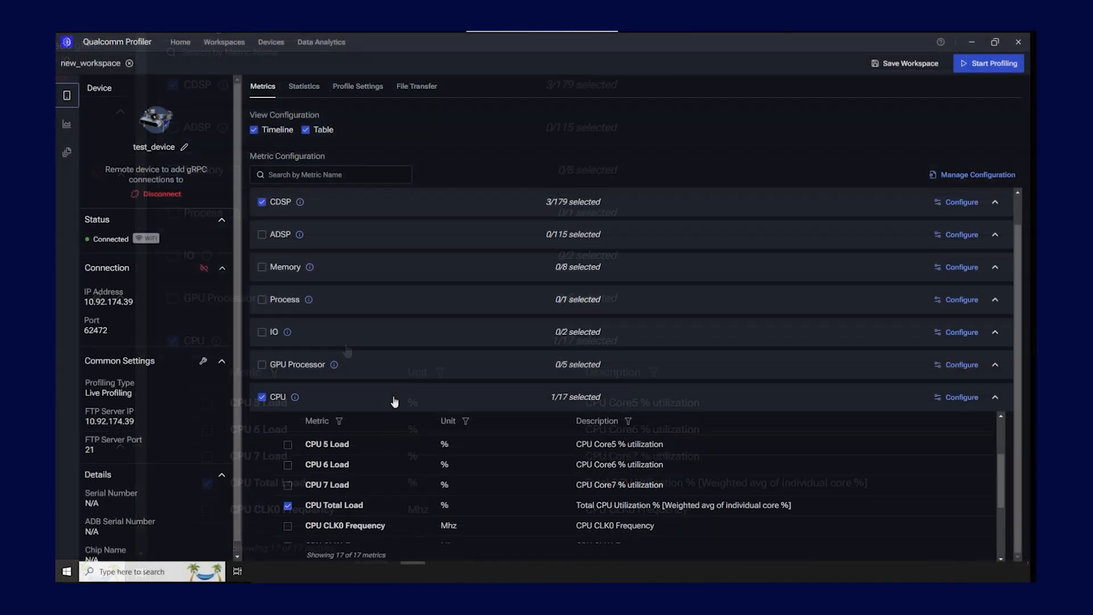
left_click(346, 350)
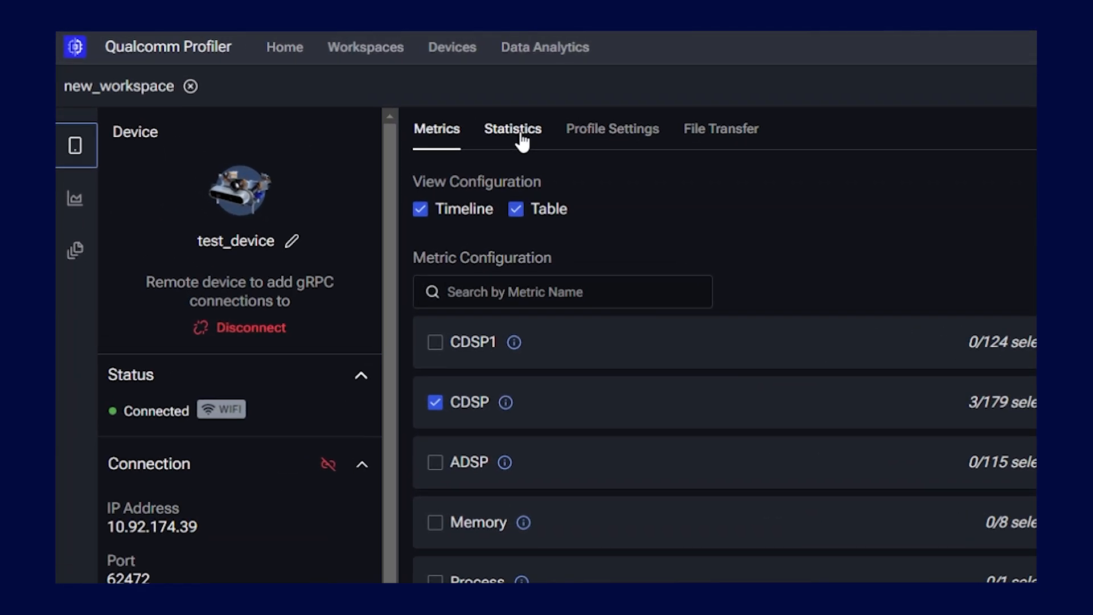
Enable the CDSP Stats services for DSP state, meta, process, thread and power state information
left_click(520, 137)
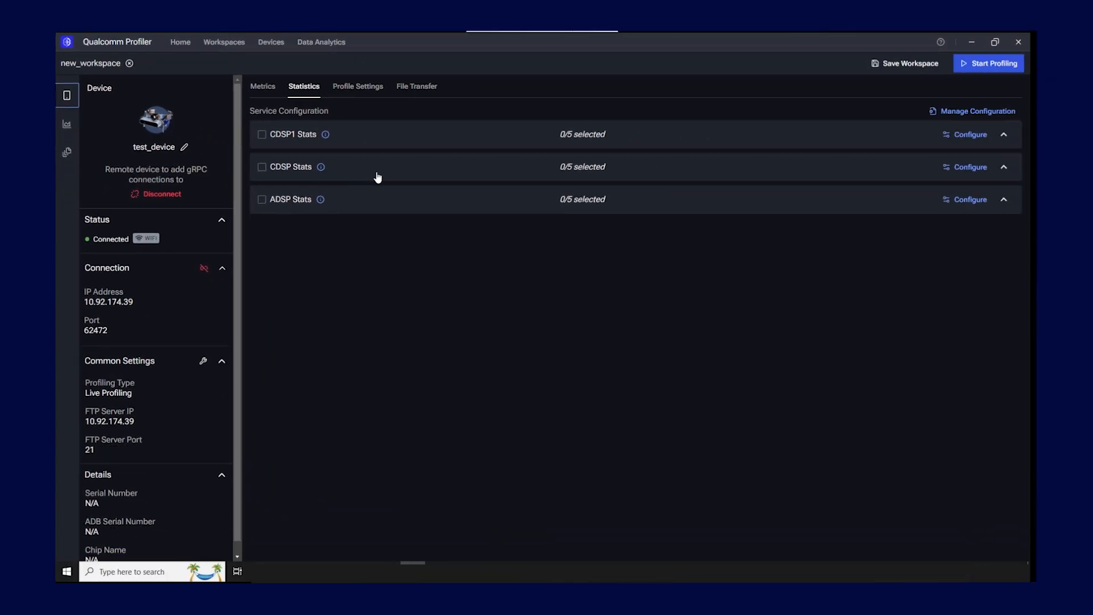
left_click(377, 175)
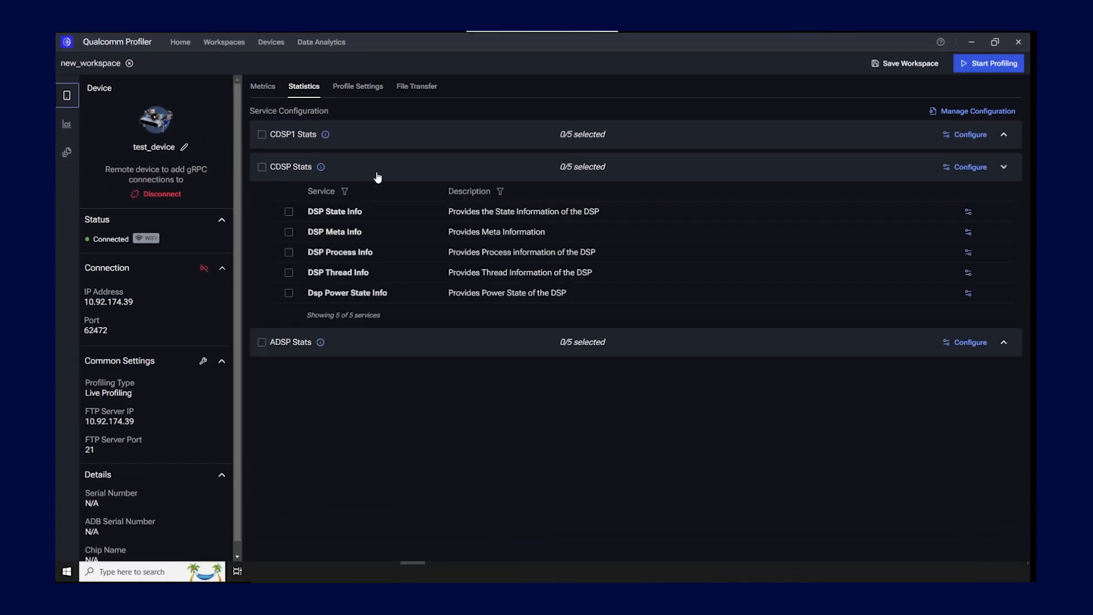
left_click(288, 211)
left_click(288, 232)
left_click(289, 252)
left_click(289, 272)
left_click(289, 293)
Turn on saving the profiled data to CSV in the profile settings and start live profiling
left_click(367, 93)
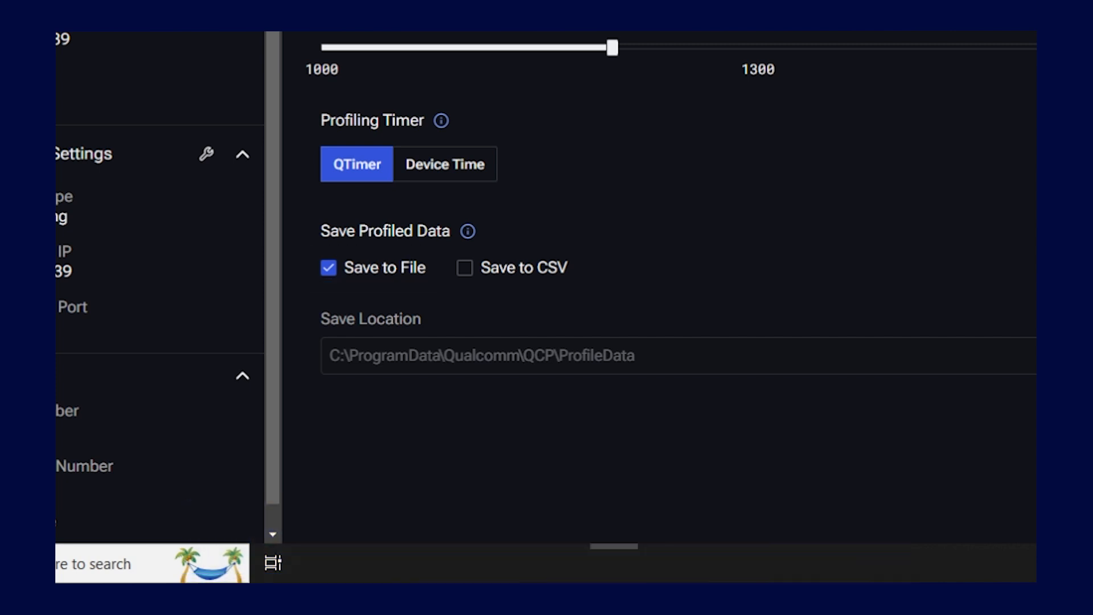
left_click(469, 278)
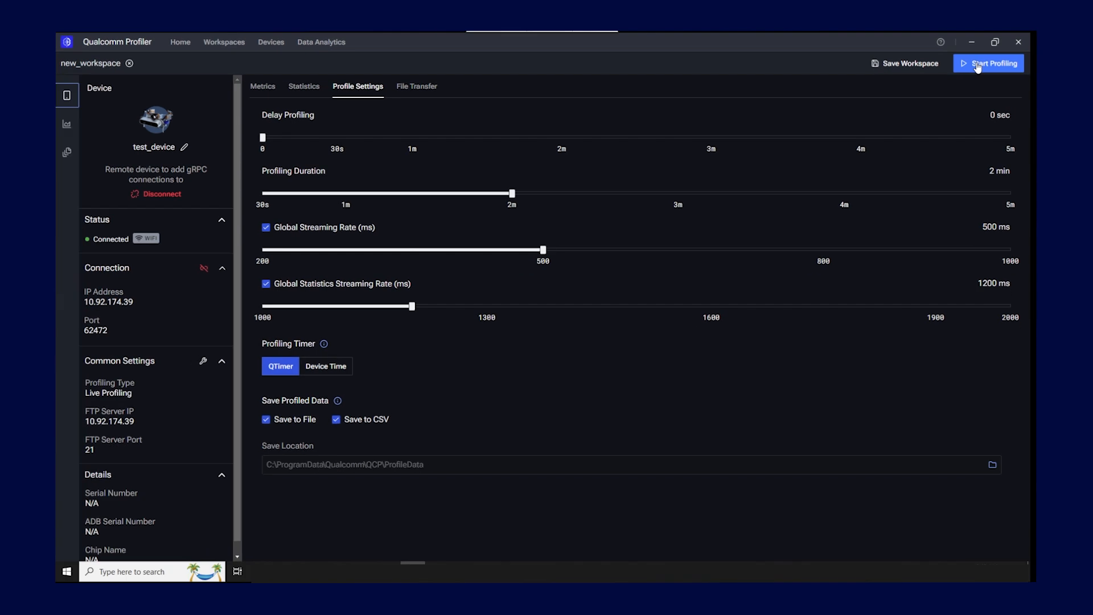
left_click(977, 64)
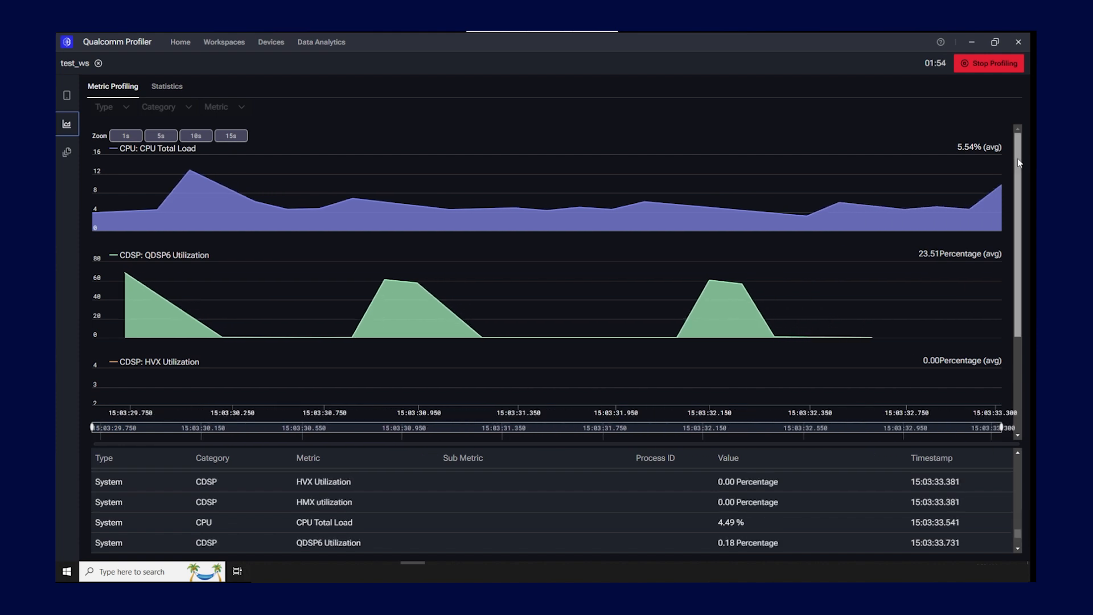
scroll(1013, 187, "down", 1)
left_click_drag(1014, 188, 1017, 140)
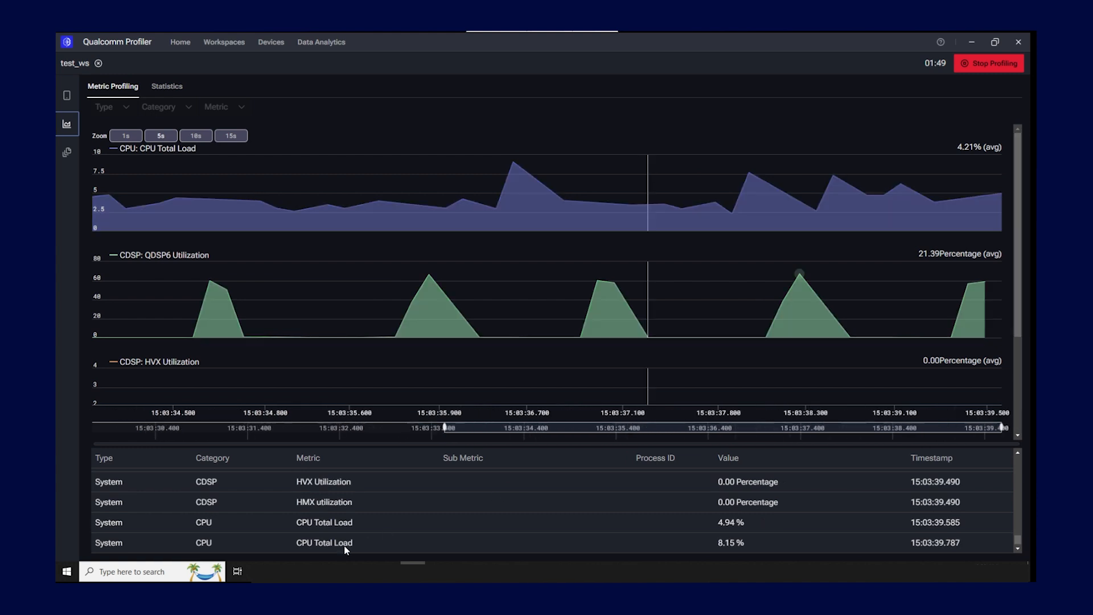
Rerun profilerUtilityApp --dsp --benchmark -f convdw_hmx_hvx -l 100000 in the On-Device Stress adb shell and review the CDSP utilization charts
mouse_move(108, 537)
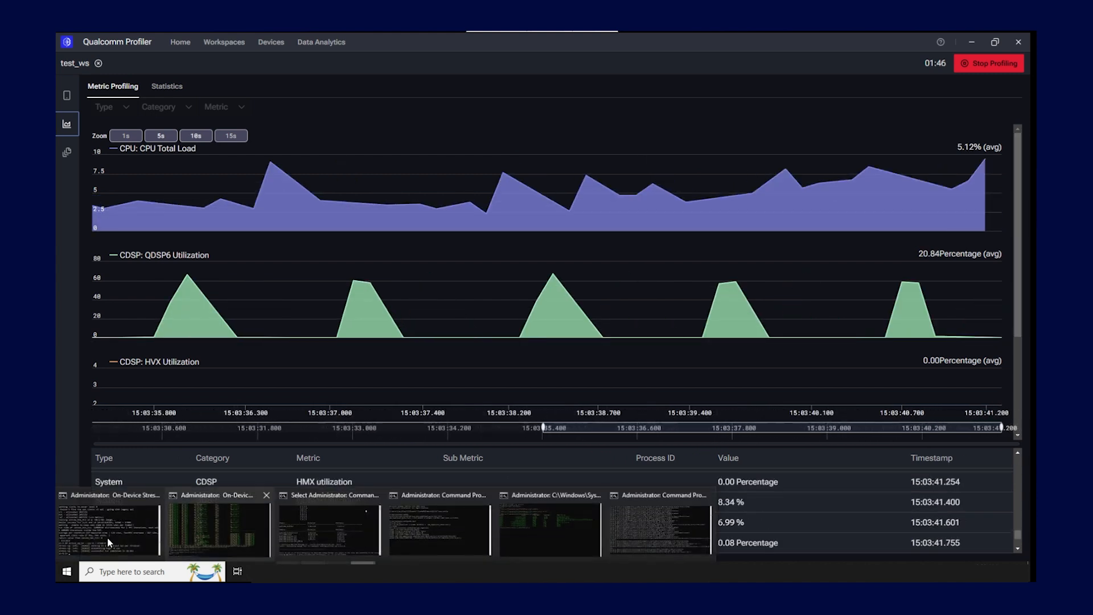
left_click(108, 537)
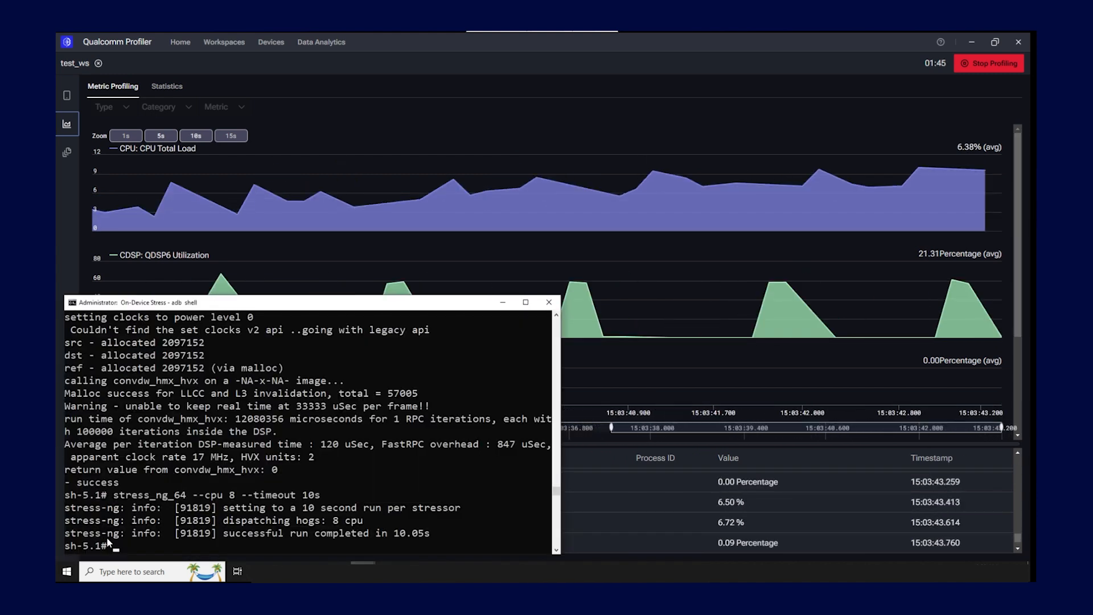
key("Up")
key("Up")
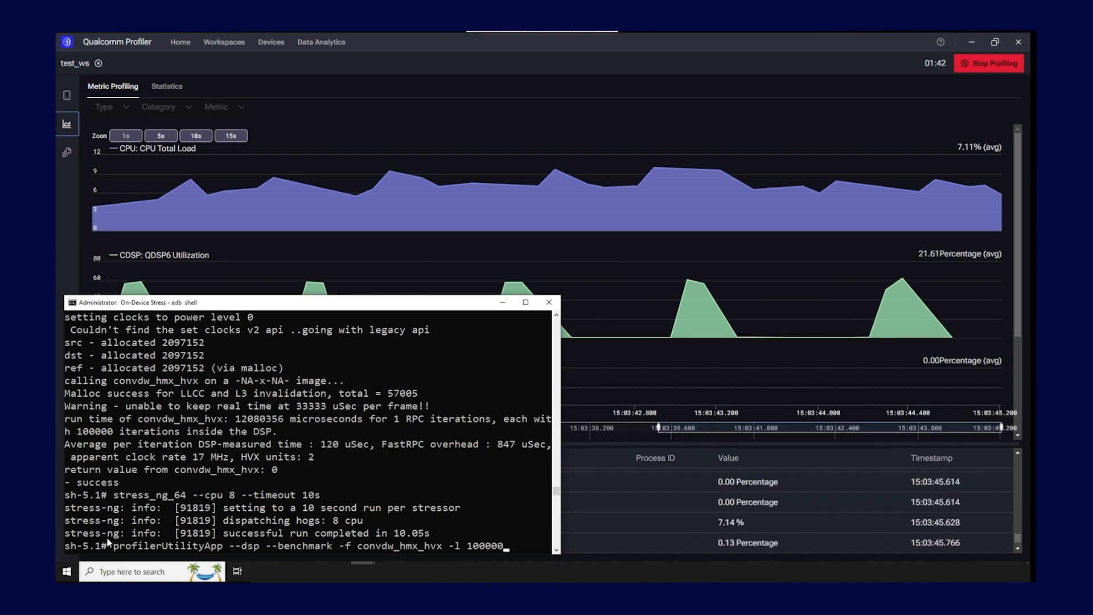
key("Return")
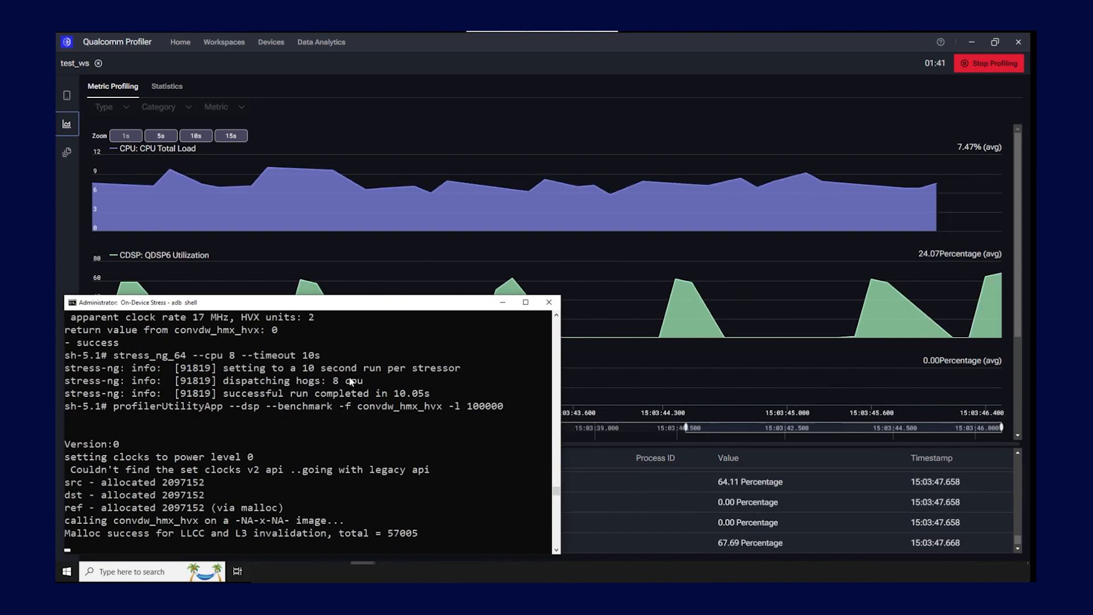
left_click(503, 304)
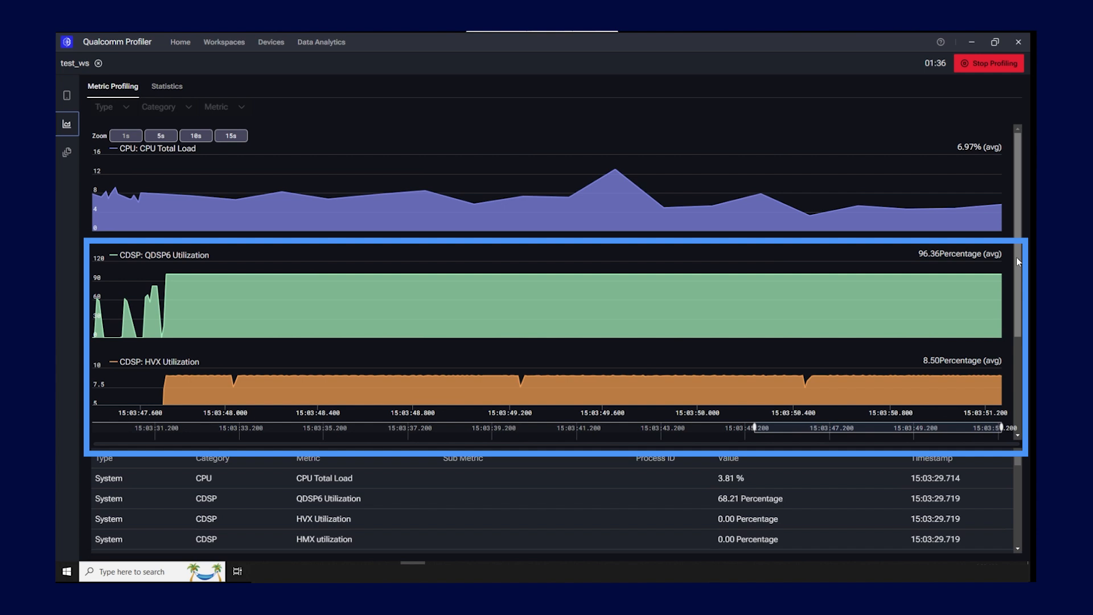
left_click_drag(1020, 264, 1021, 372)
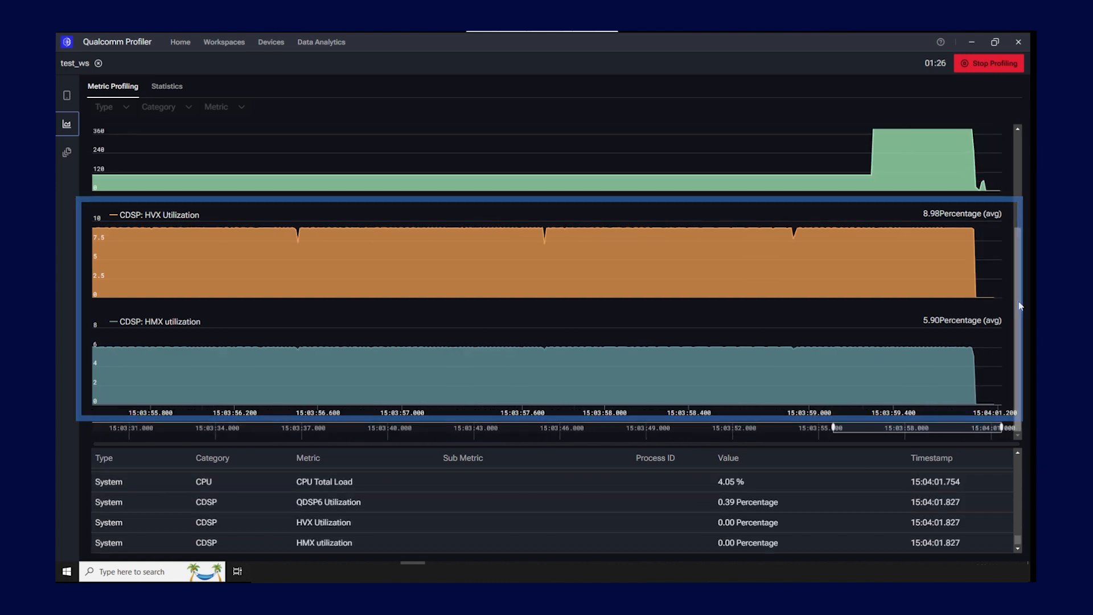
left_click_drag(1017, 295, 1021, 244)
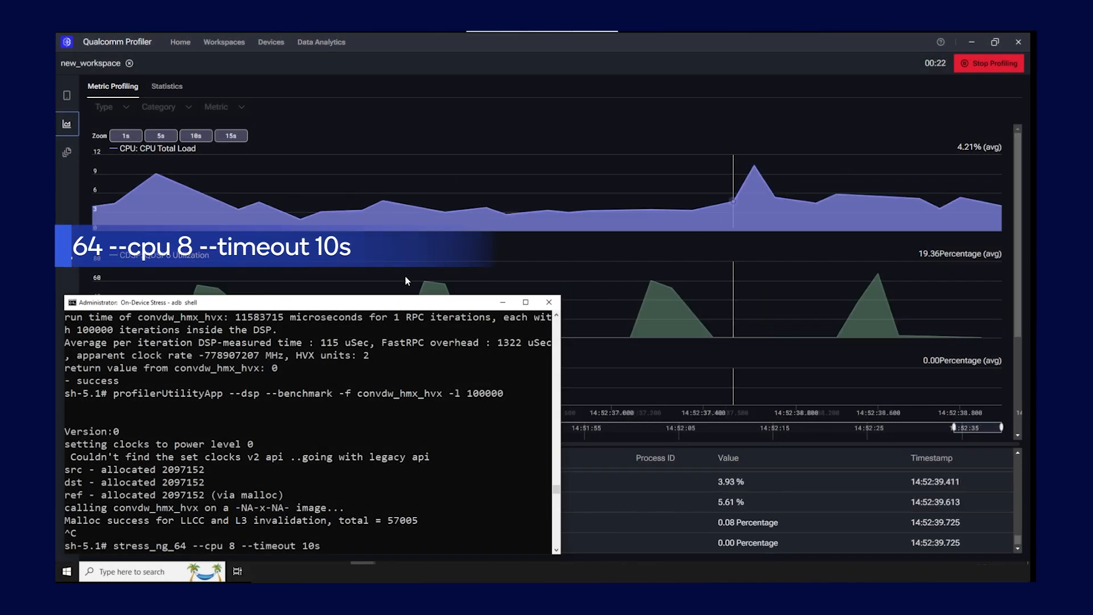
Run the CPU stress test stress_ng_64 --cpu 8 --timeout 10s in the adb shell
key("Return")
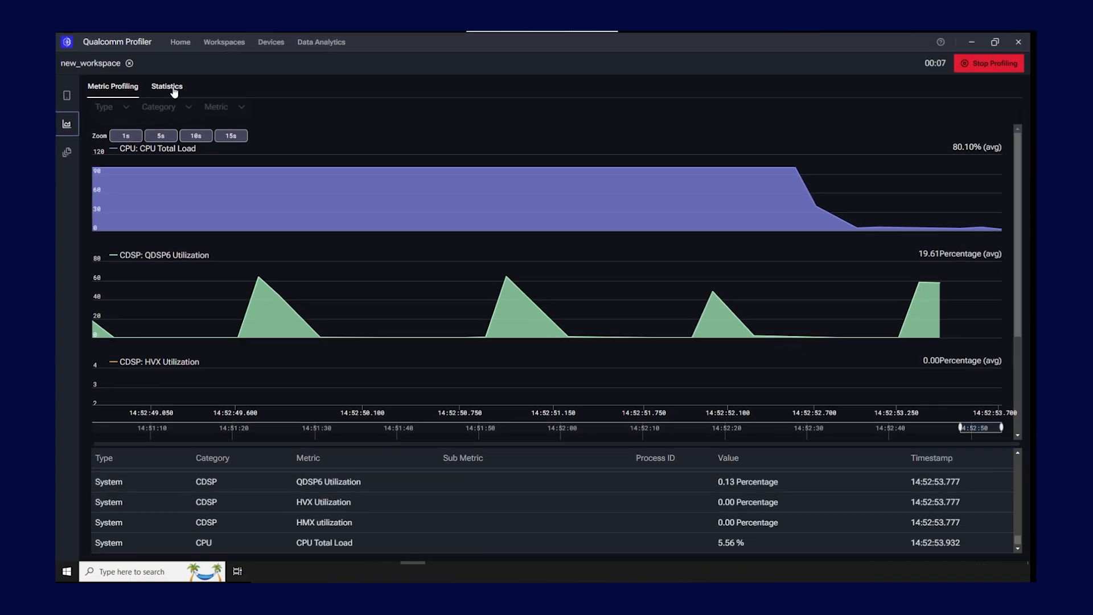
Open the live statistics and go through the CDSP Stats sections, starting with DSP Meta Info
left_click(251, 134)
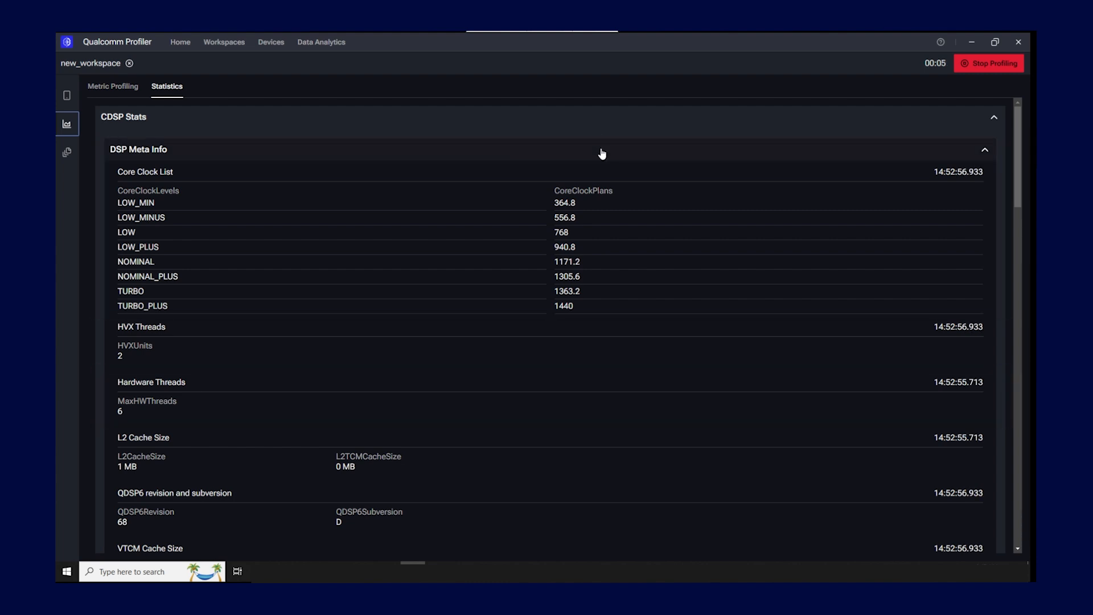
left_click(598, 150)
left_click(593, 180)
left_click(594, 211)
left_click(590, 251)
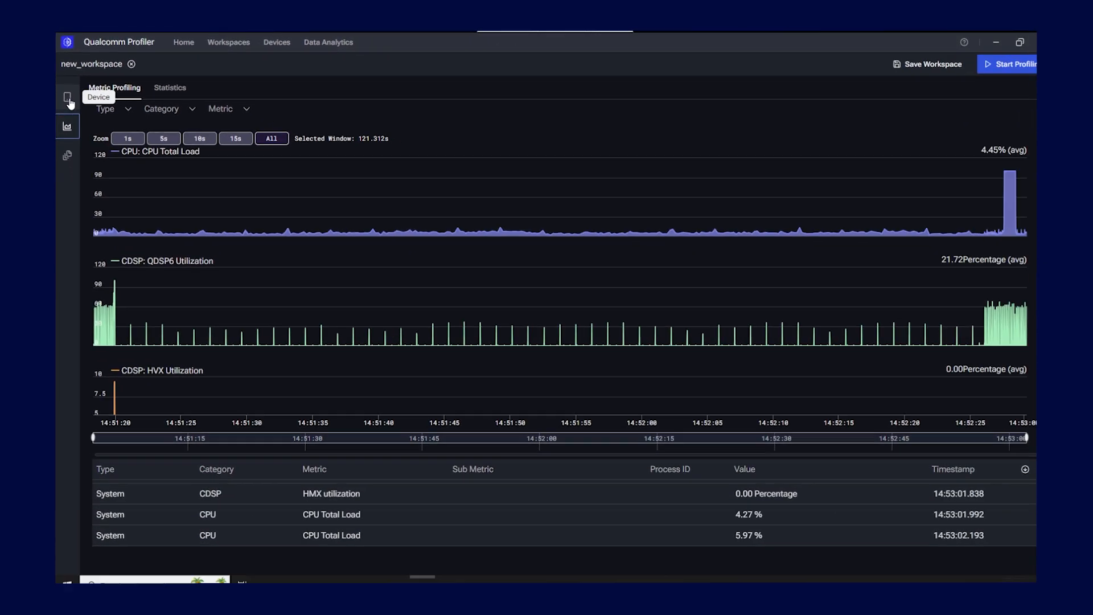
Return to the configuration of test_device and display its metric selection
left_click(80, 154)
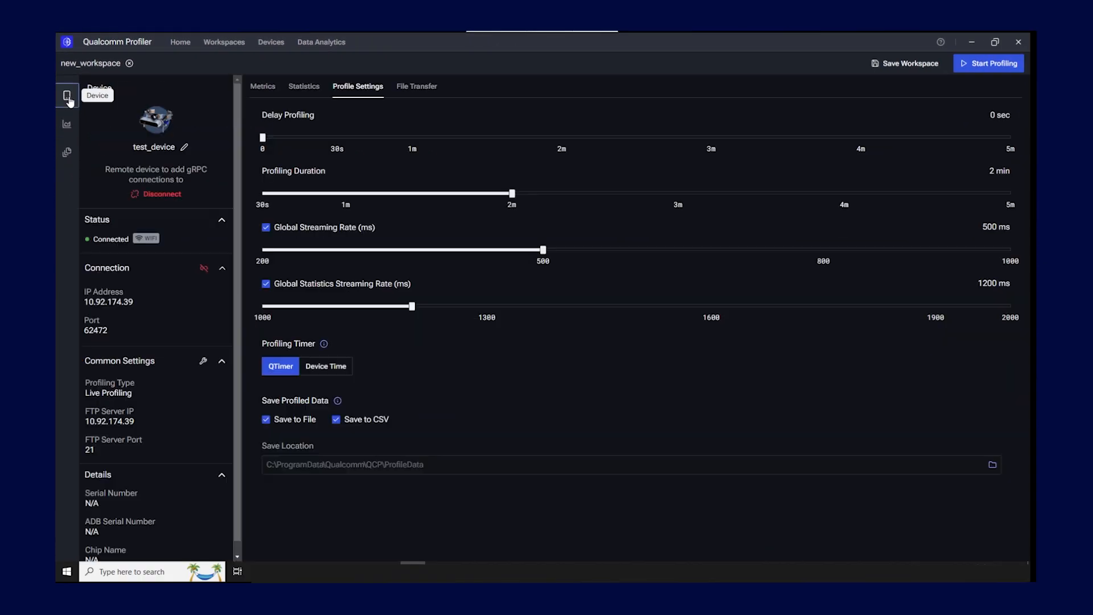
left_click(265, 88)
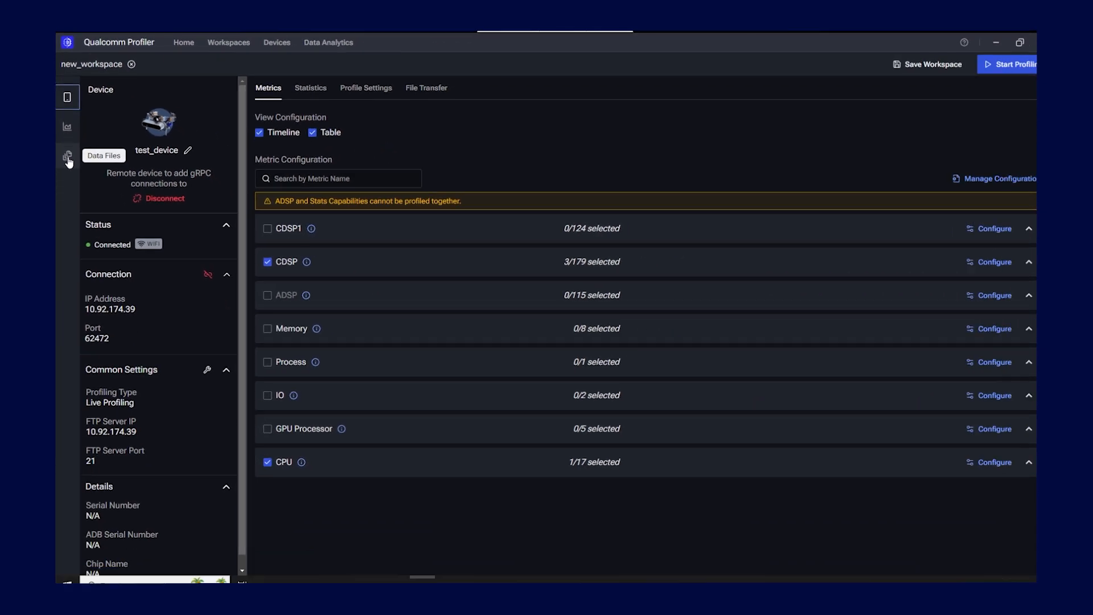
List the saved profiling files, show the 4096 KB .hdf recording in its folder, and open it for viewing
left_click(67, 162)
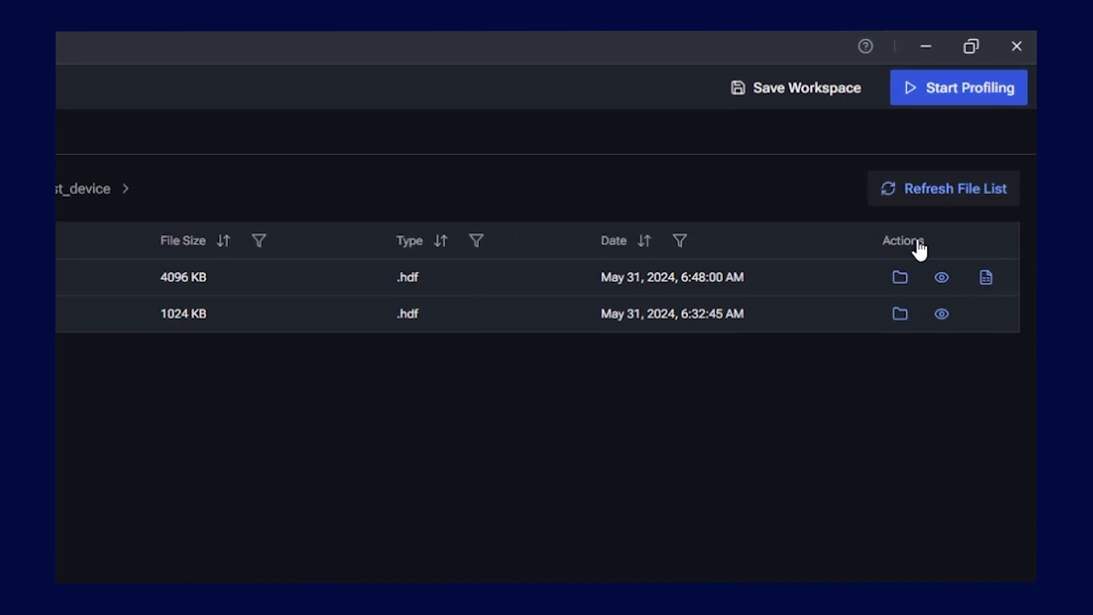
left_click(906, 288)
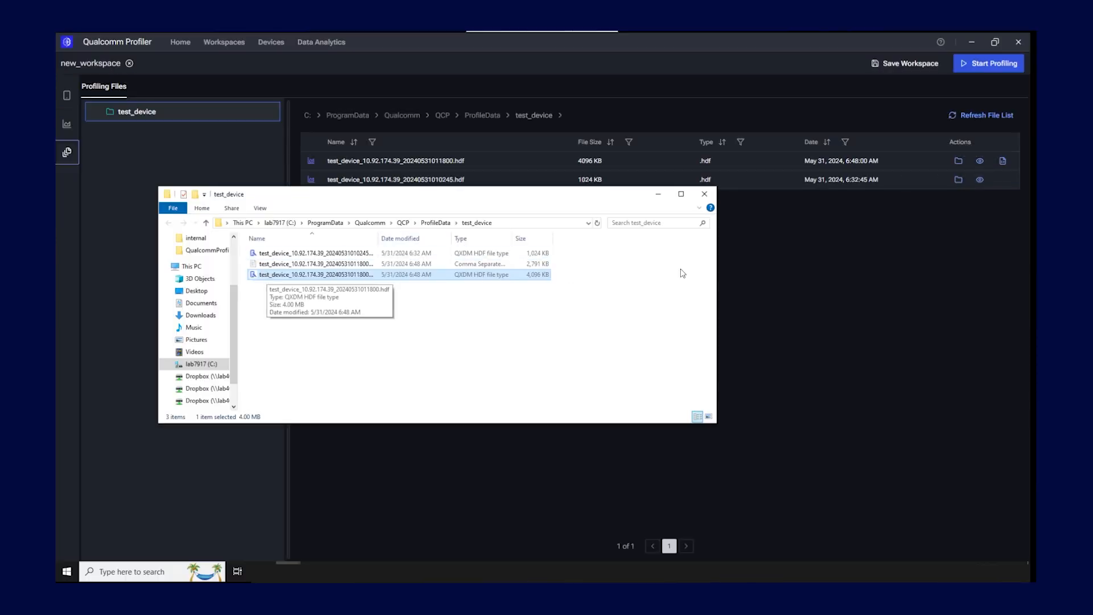
left_click(764, 271)
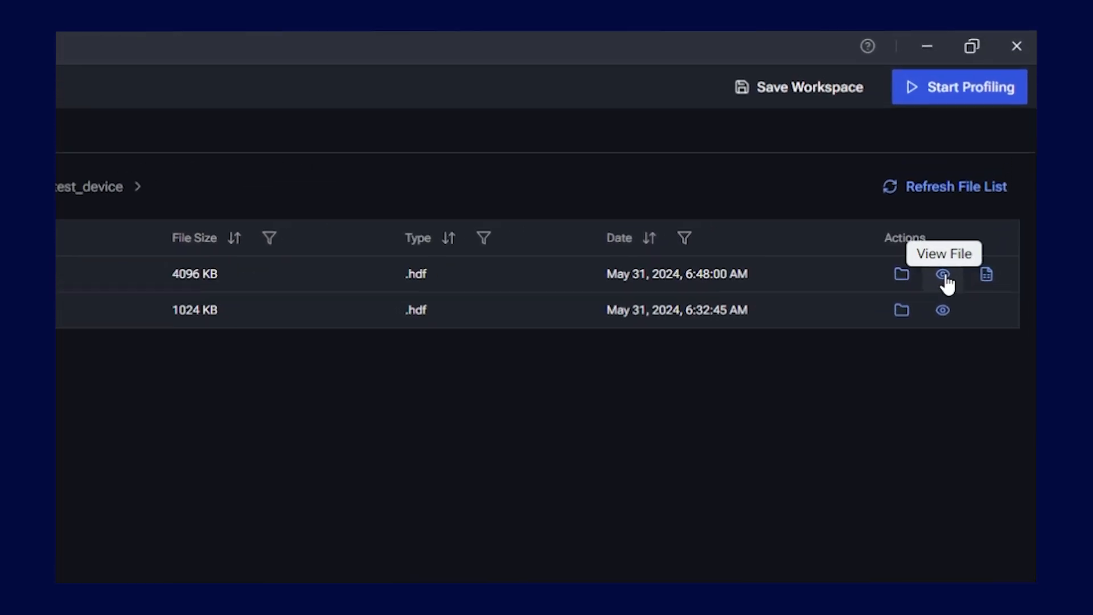
left_click(943, 279)
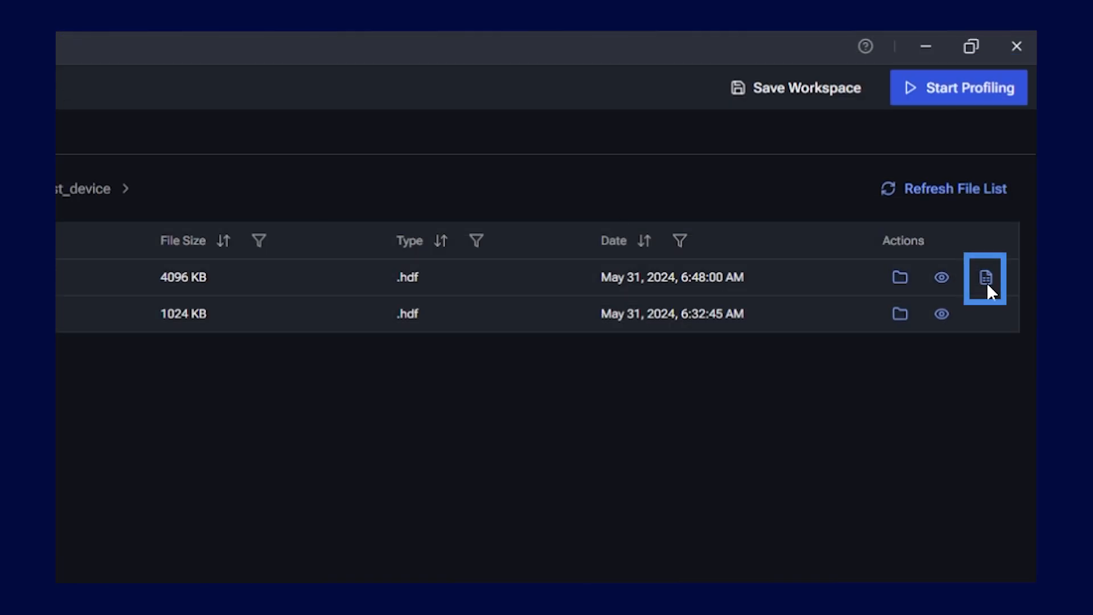
Open the CSV version of the 4096 KB recording, browse its pages 3 and 5, and close it
left_click(987, 280)
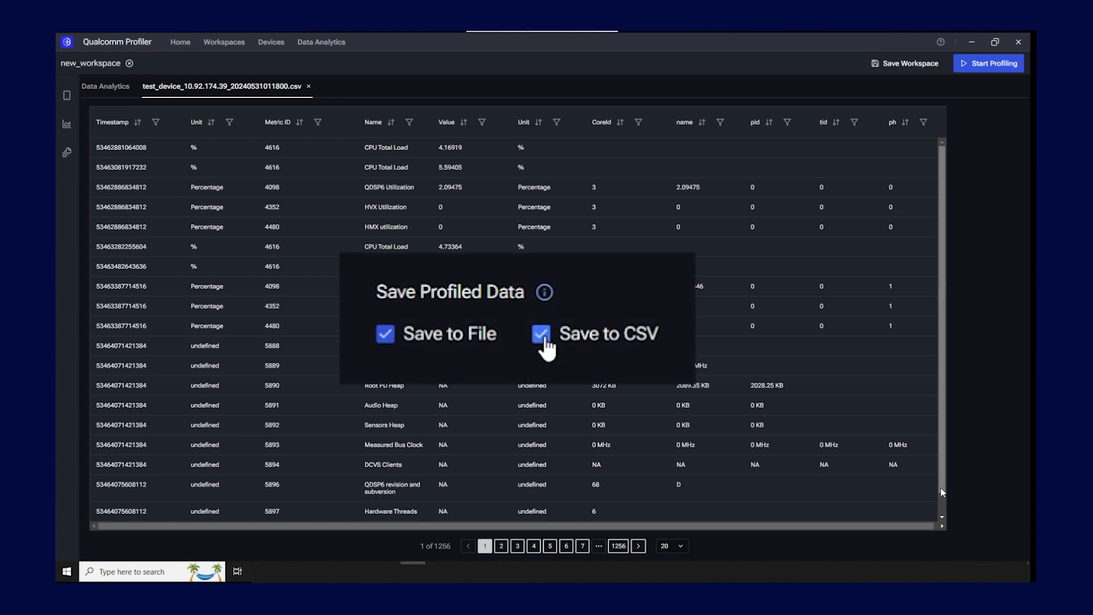
left_click(517, 546)
left_click(550, 547)
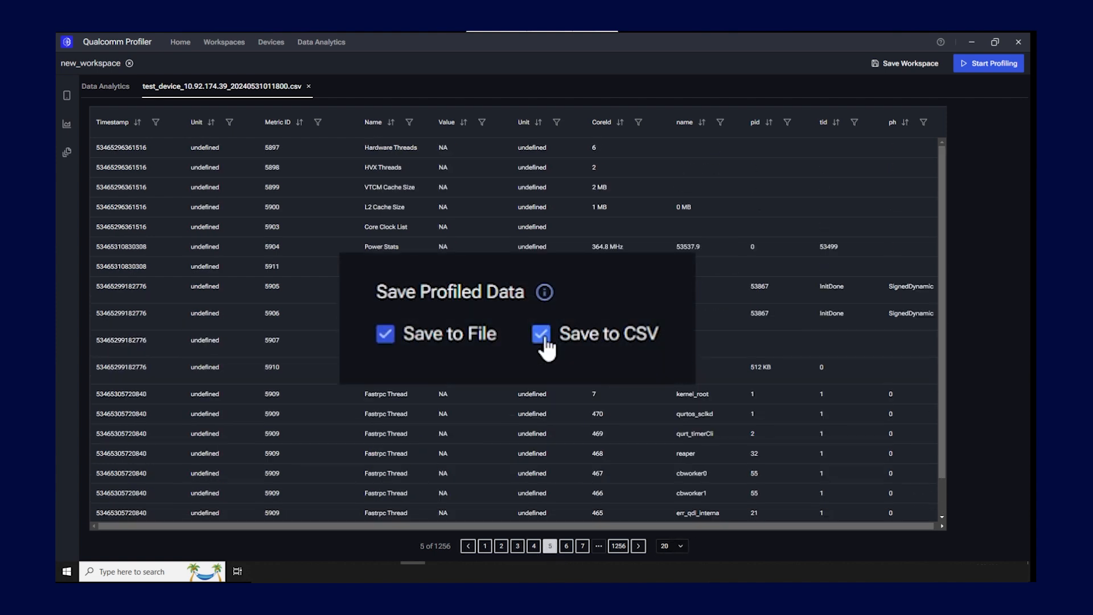
left_click(309, 89)
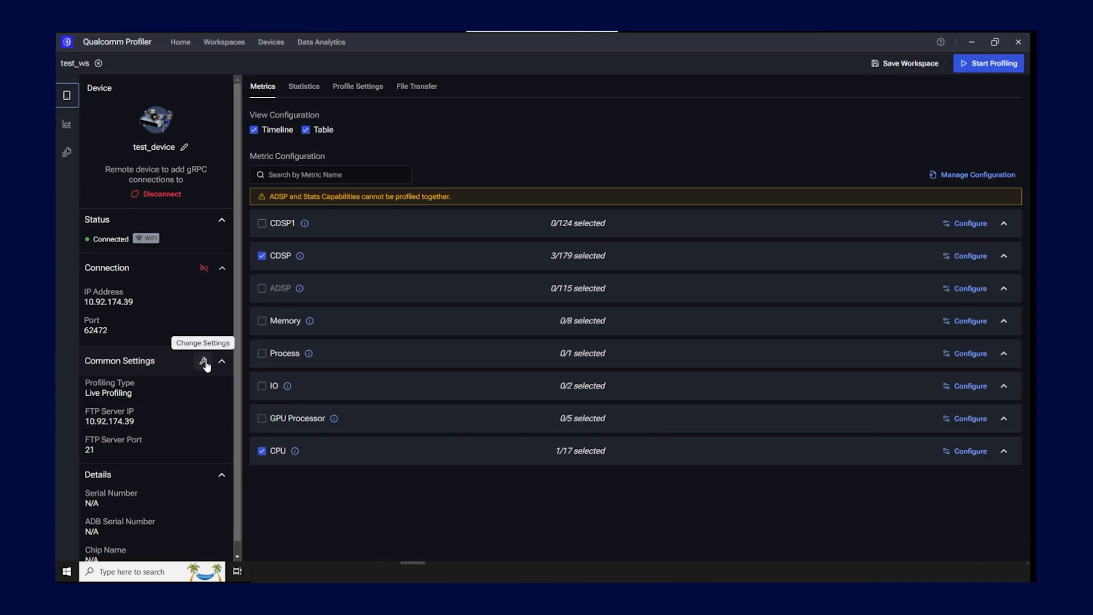
Change the profiling type of test_device in the test_ws workspace to DSP Performance
left_click(204, 363)
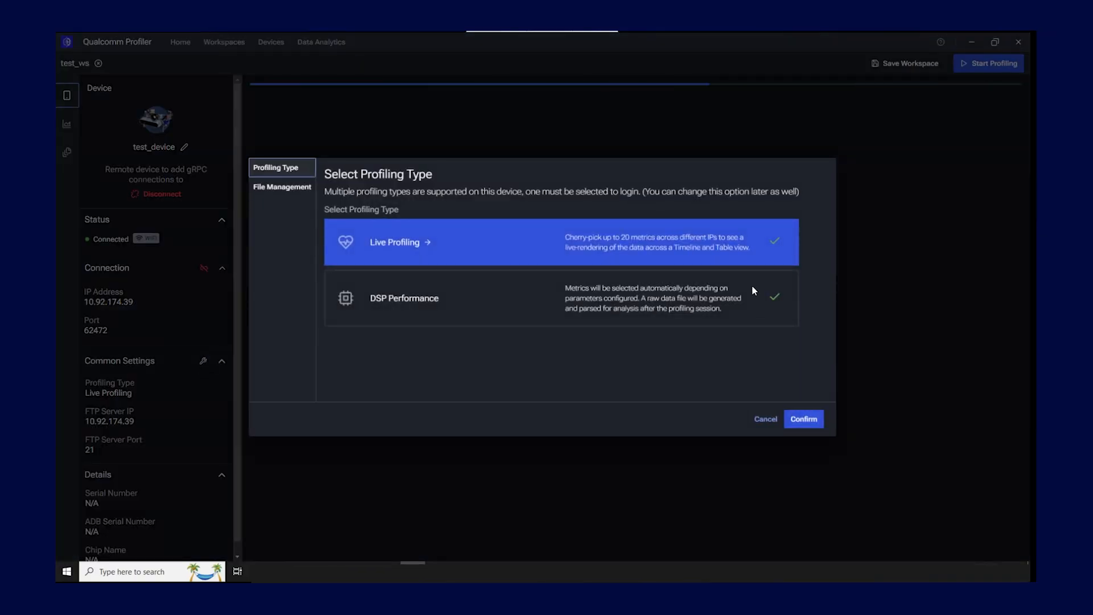
left_click(657, 318)
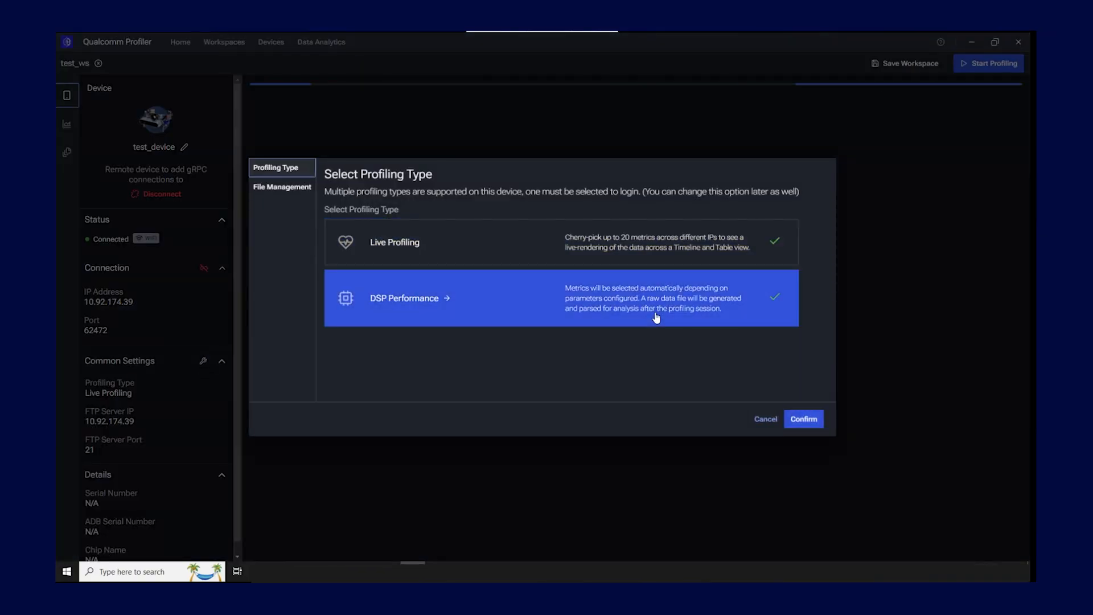
left_click(804, 419)
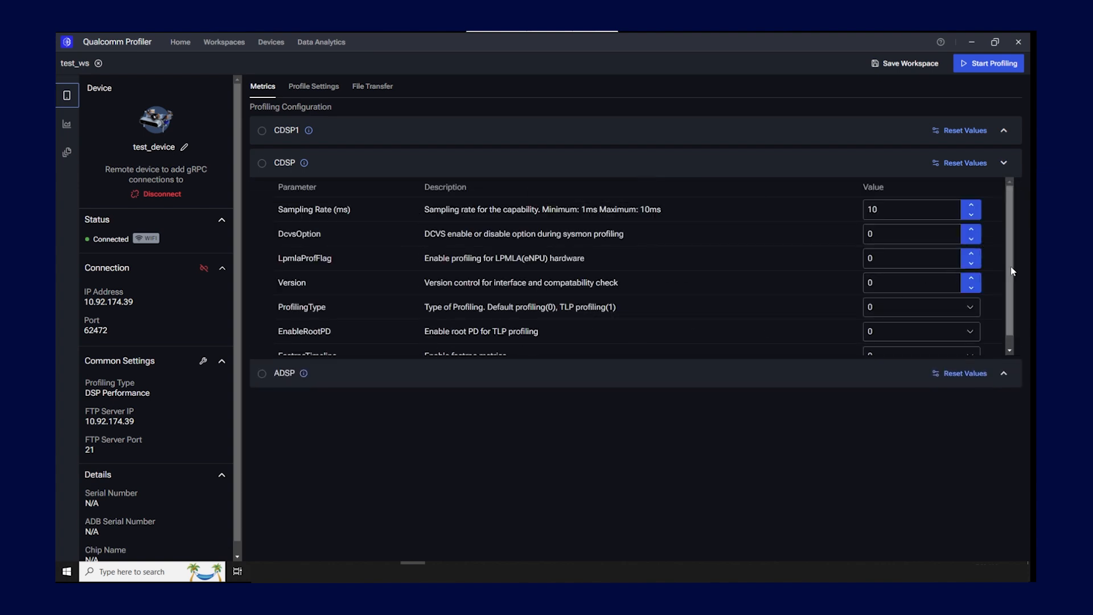
Review the CDSP profiling parameters, select CDSP as the profiling target, and start profiling
left_click_drag(1012, 296, 1010, 327)
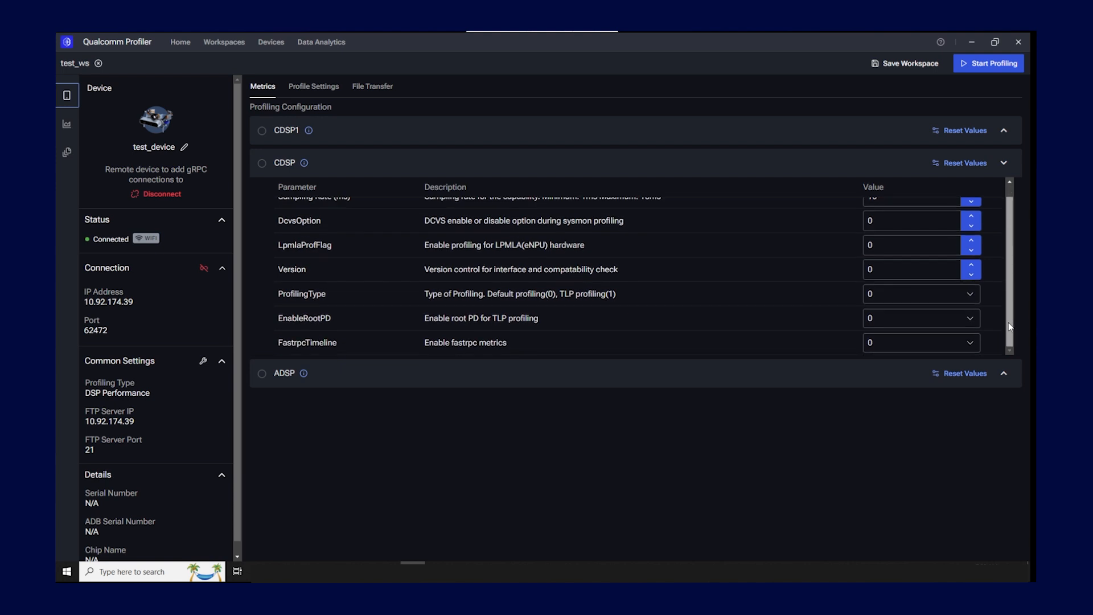
left_click(262, 165)
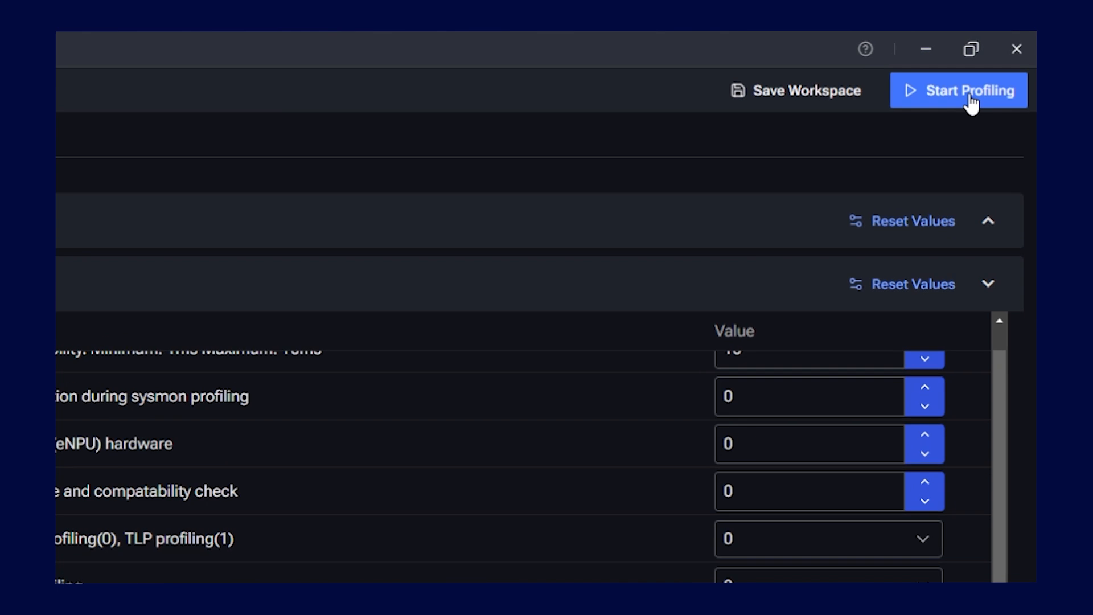
left_click(996, 69)
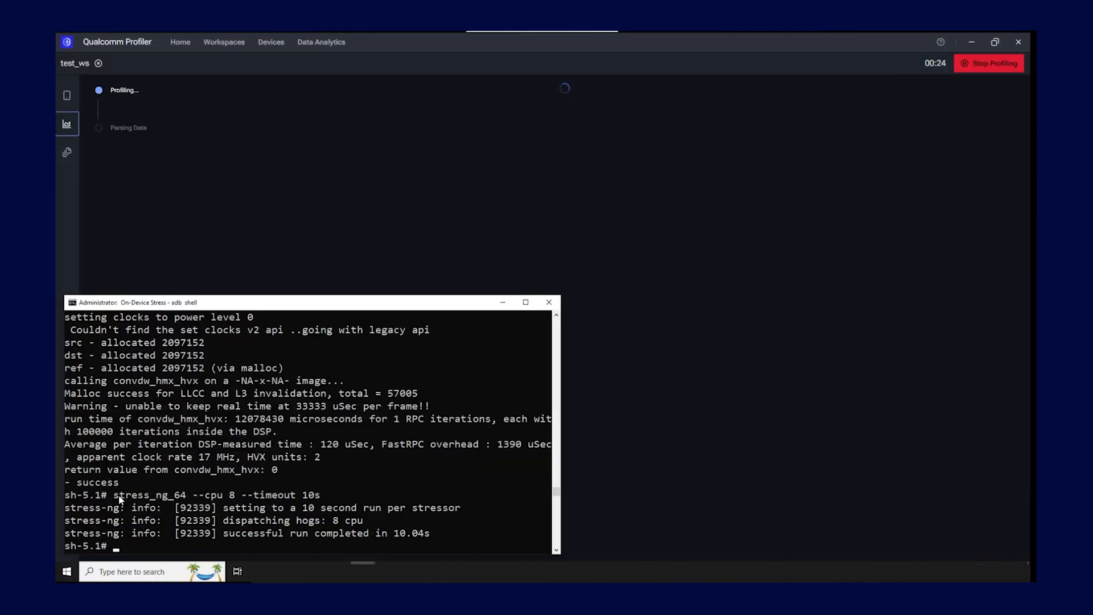
Rerun profilerUtilityApp --dsp --benchmark -f convdw_hmx_hvx -l 100000 in the On-Device Stress adb shell and review the DSP Performance Report
key("Up")
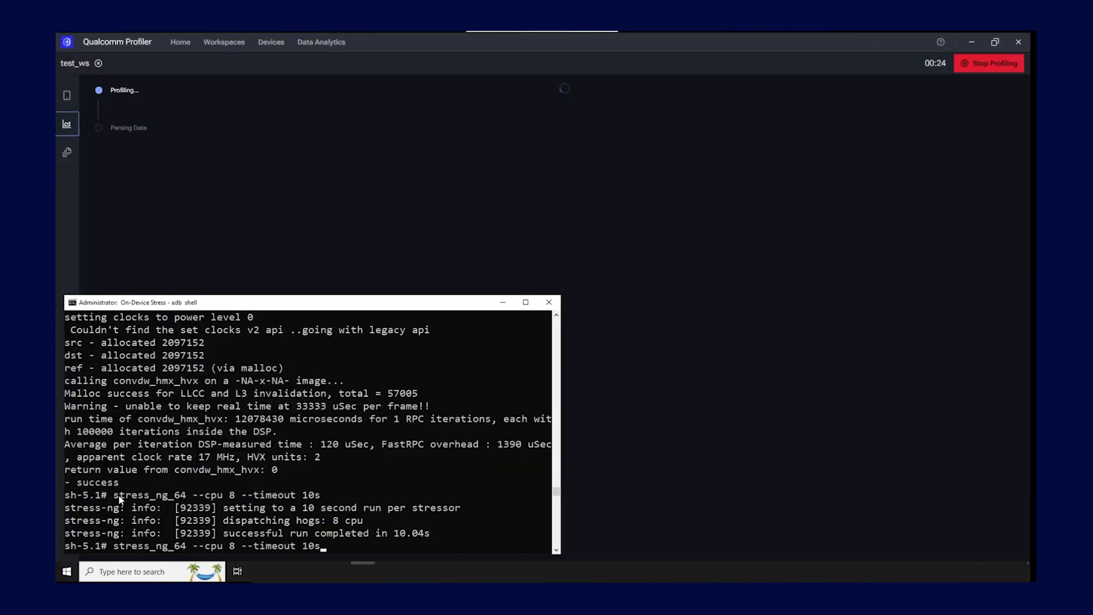
key("Up")
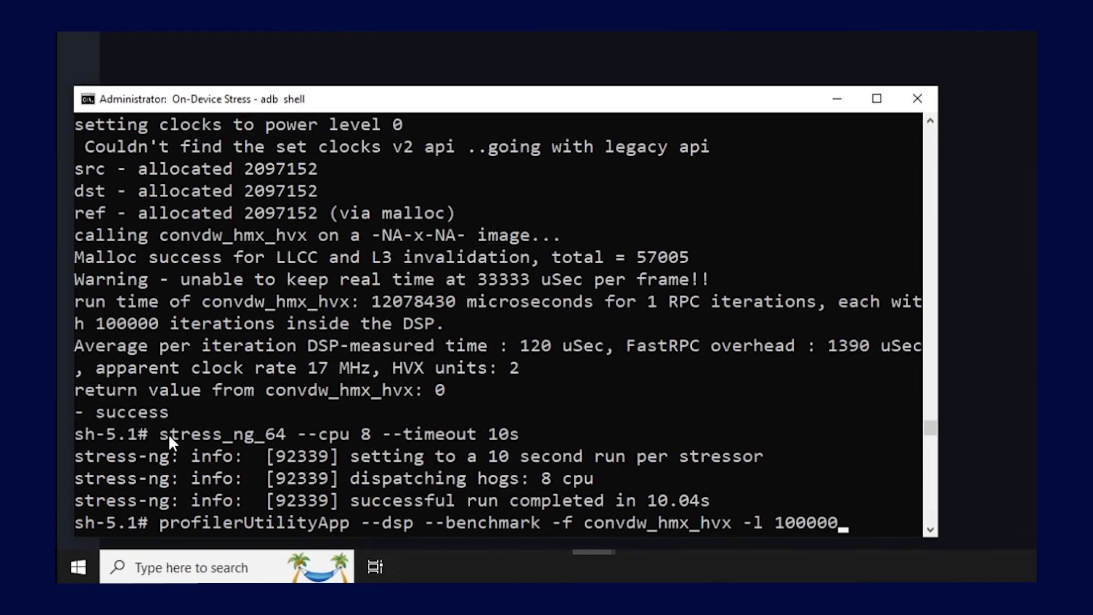
key("Return")
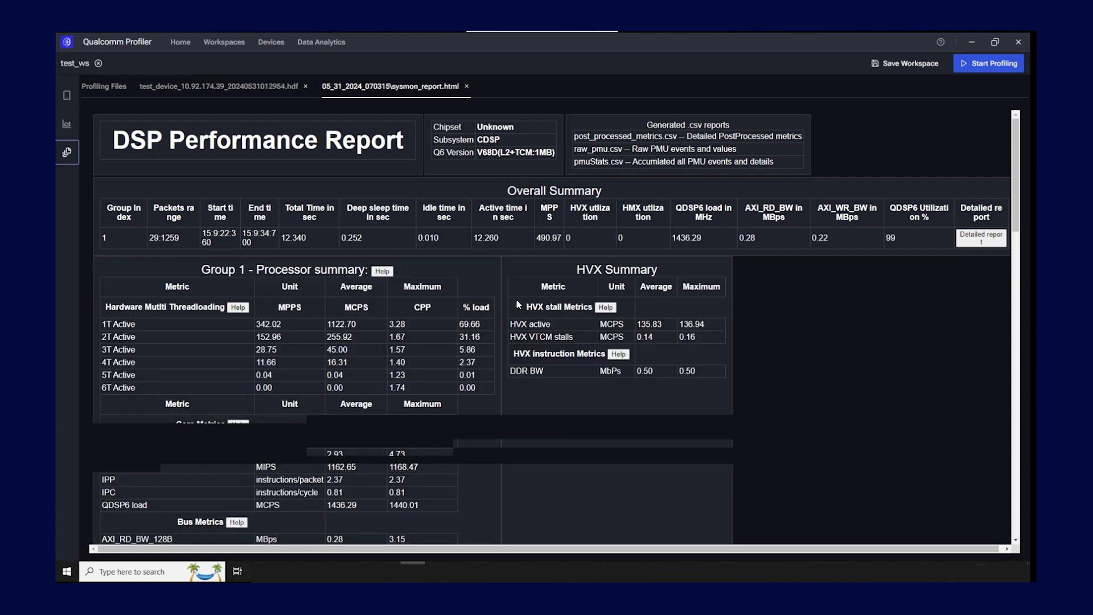
left_click_drag(1019, 167, 1017, 411)
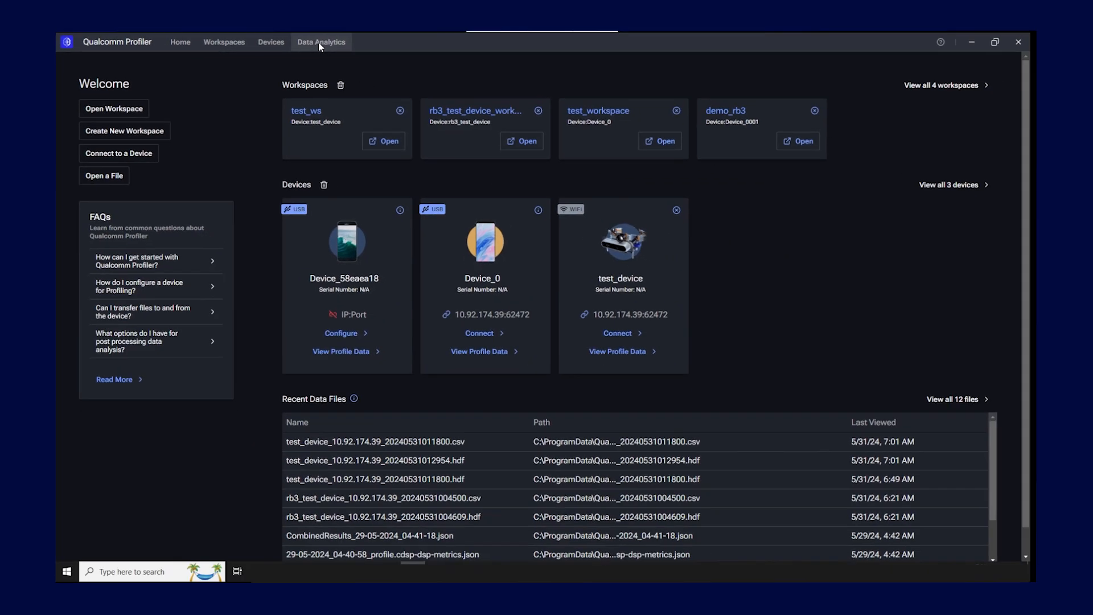
Open CombinedResults_29-05-2024_04-41-18.json in Data Analytics from C:\ProgramData\Qualcomm\QualcommProfiler\profilingresults\29-05-2024_04-40-57
left_click(320, 46)
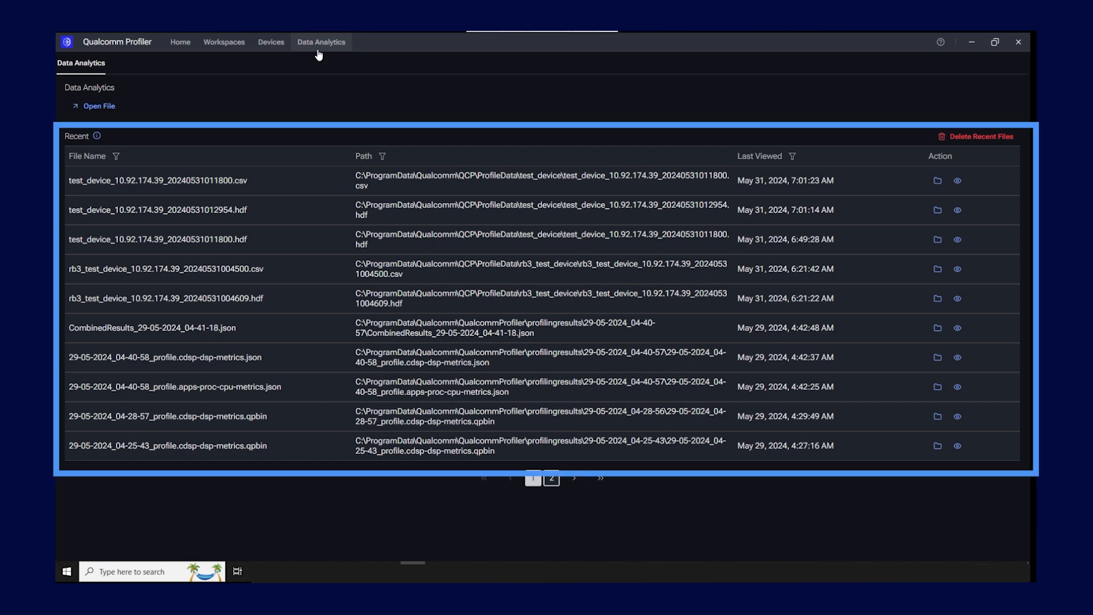
left_click(108, 108)
type("C:\\ProgramData\\Qualcomm\\QualcommProfiler\\profilingresults\\29-05-2024_04-40-57")
key("Return")
left_click(452, 237)
left_click(902, 402)
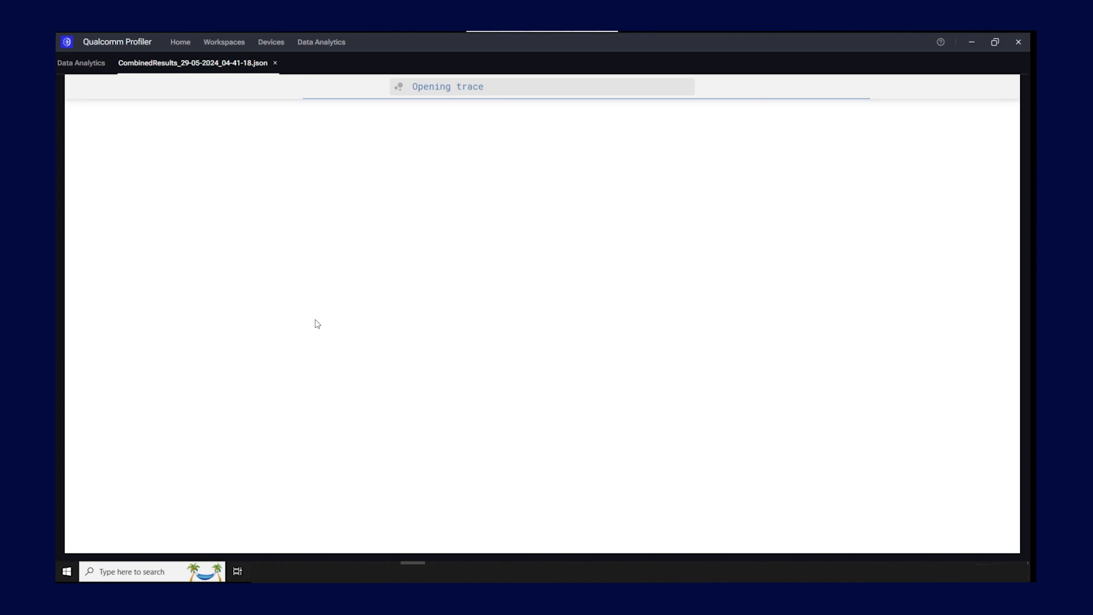
Expand all track groups of the combined results trace, review the CPU and CDSP tracks, and close the file
left_click(70, 166)
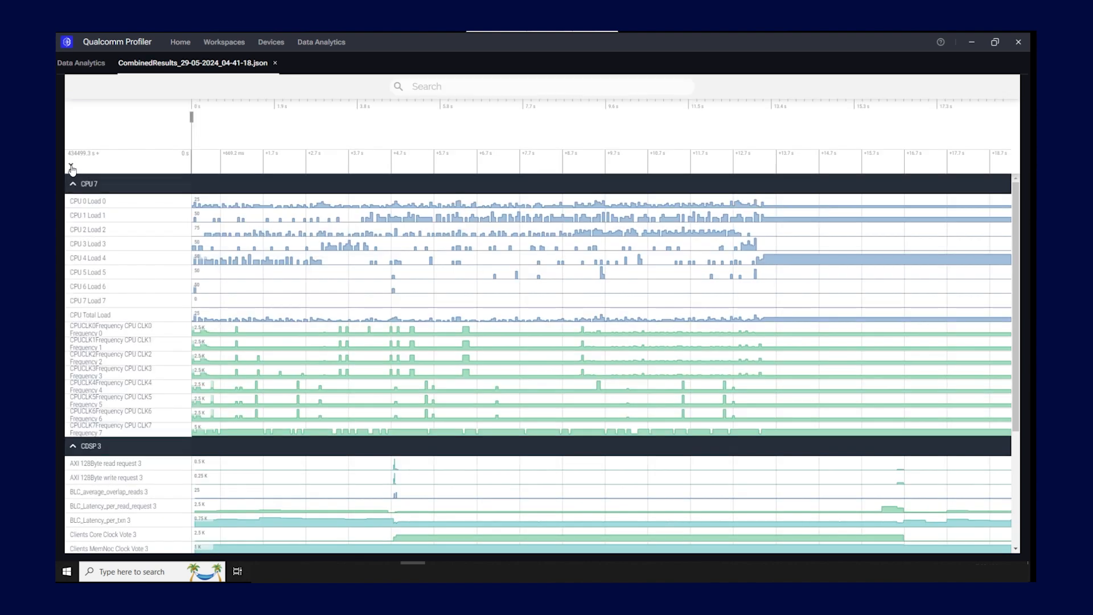
left_click_drag(1014, 244, 1023, 449)
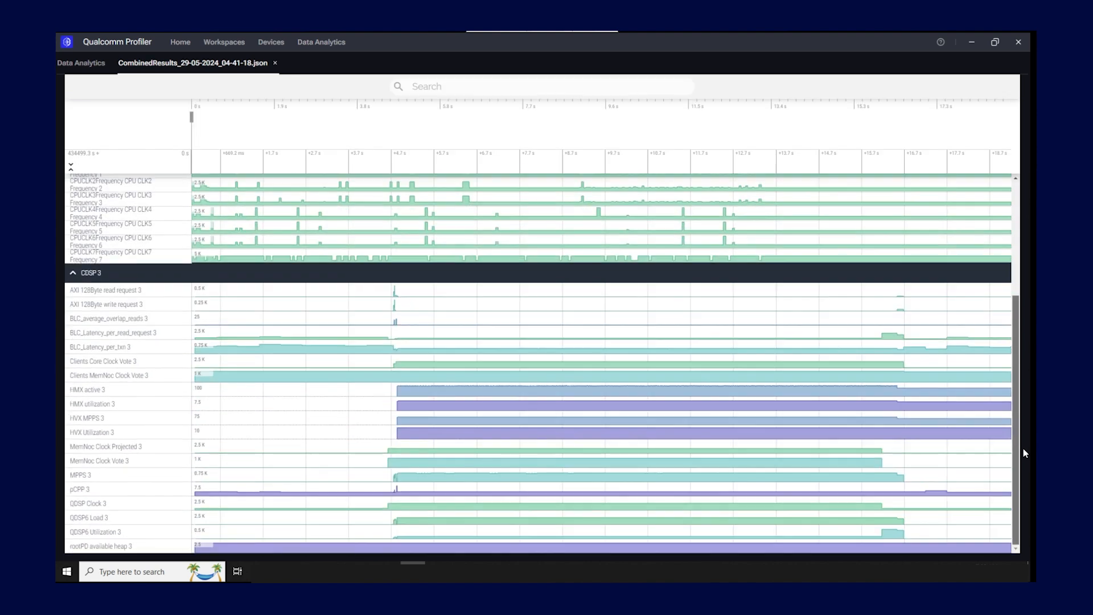
left_click(275, 62)
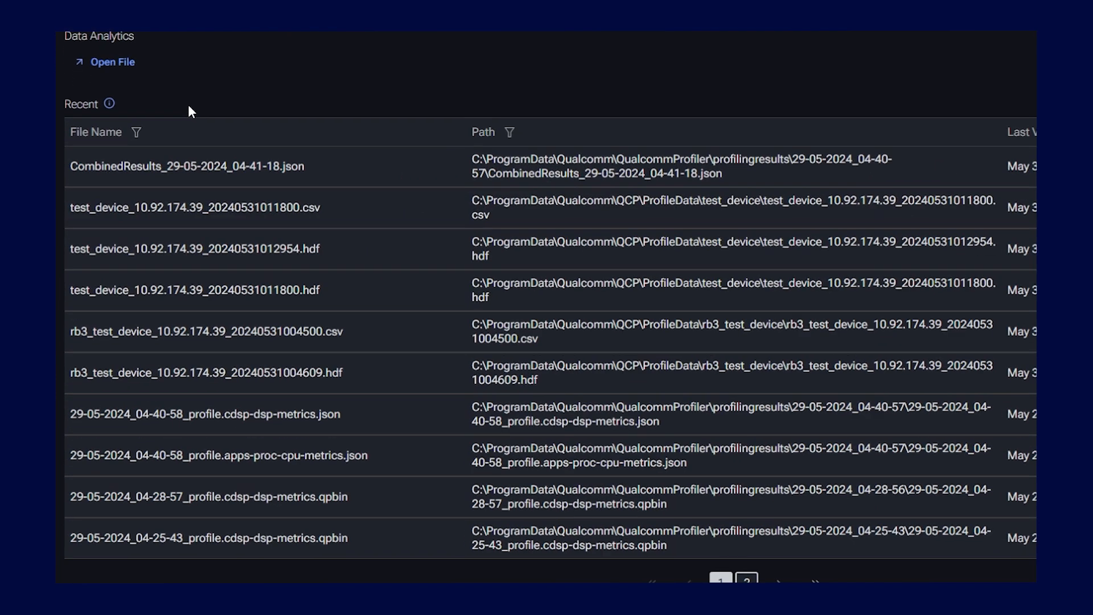